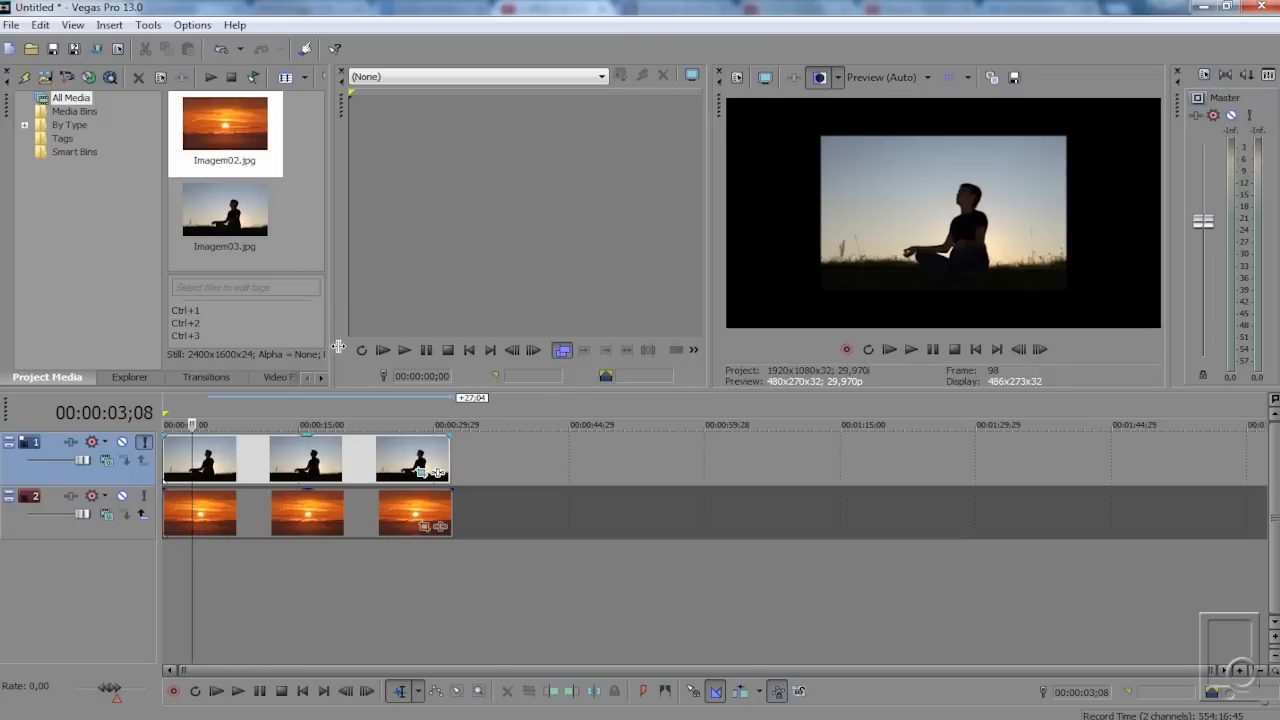
# Step: Open the Event Pan/Crop settings of the Imagem03 clip on track 1
pyautogui.click(350, 476)
pyautogui.click(321, 535)
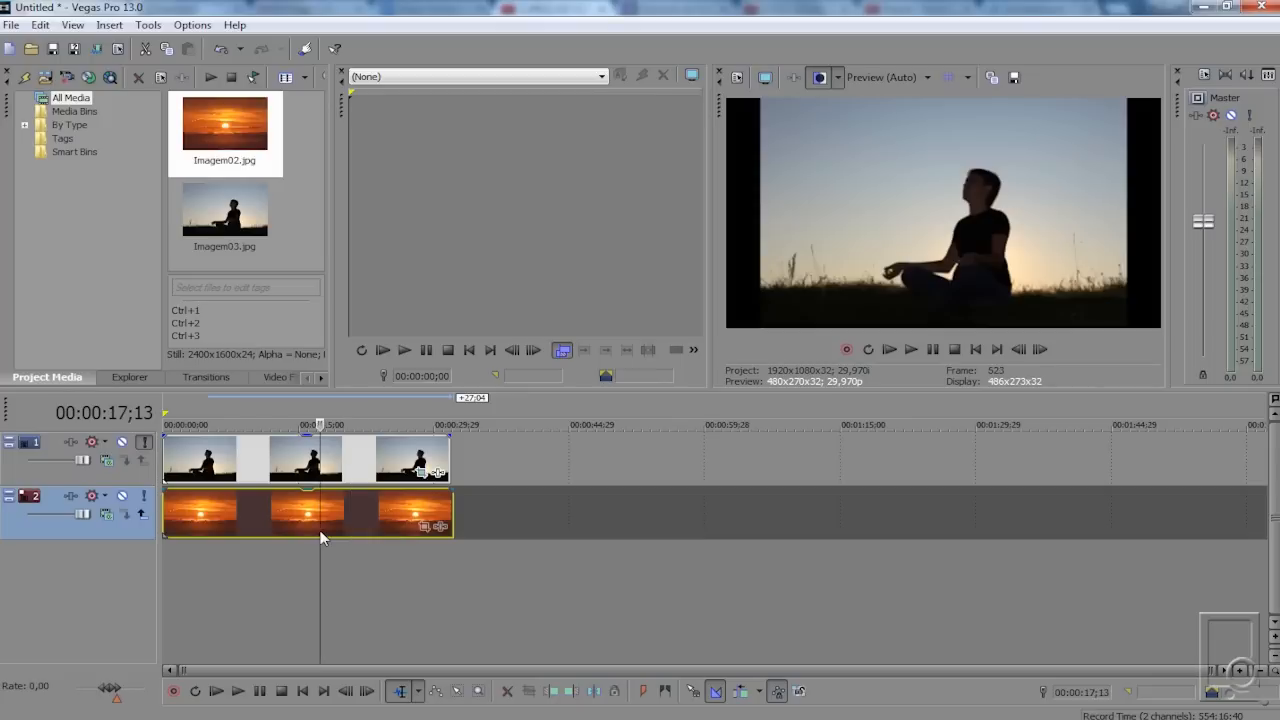
pyautogui.click(306, 464)
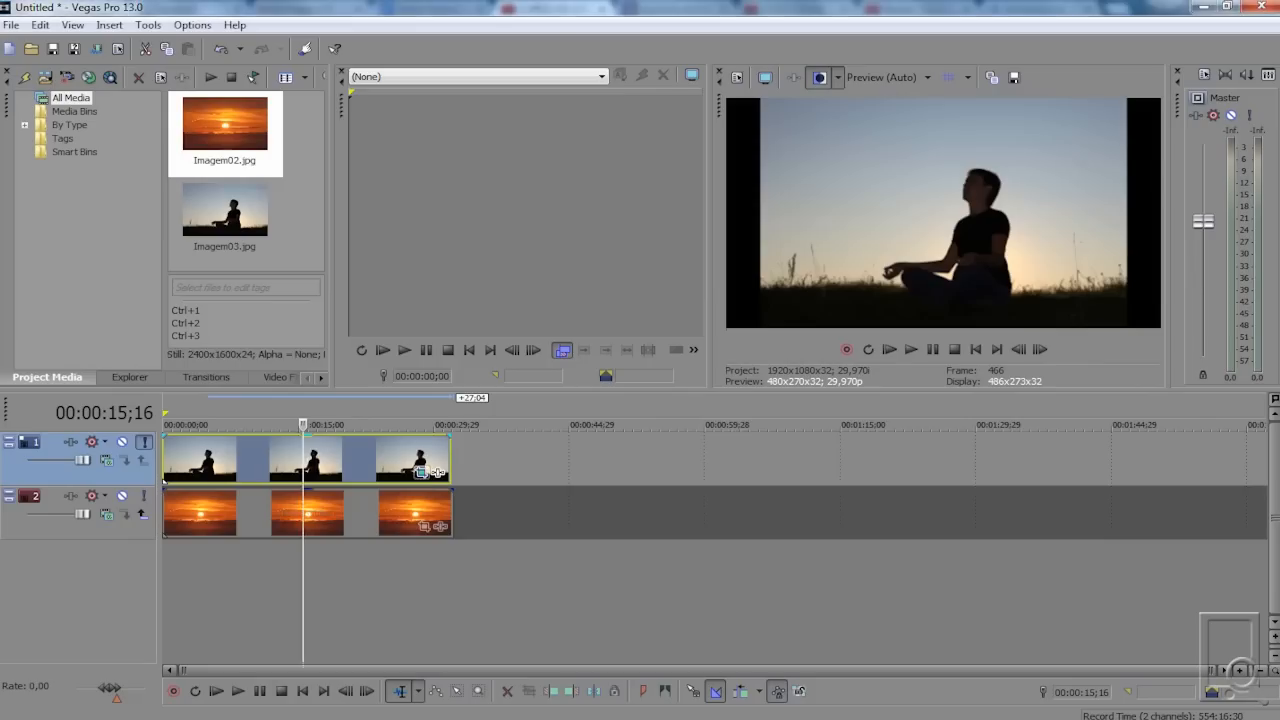
pyautogui.click(421, 471)
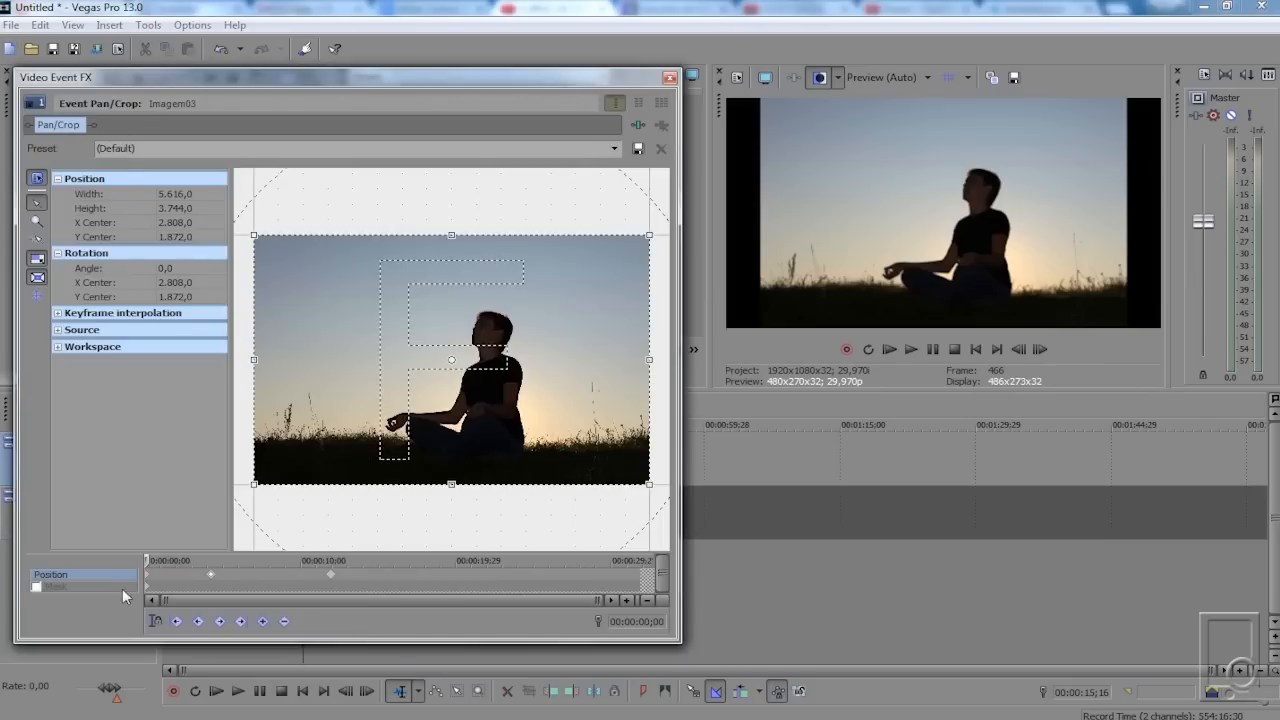
# Step: Place a second Position keyframe at 00:00:03;29 on the clip's Pan/Crop timeline and check the Mask row
pyautogui.click(211, 580)
pyautogui.moveTo(623, 559); pyautogui.dragTo(649, 545)
pyautogui.moveTo(207, 560); pyautogui.dragTo(205, 560)
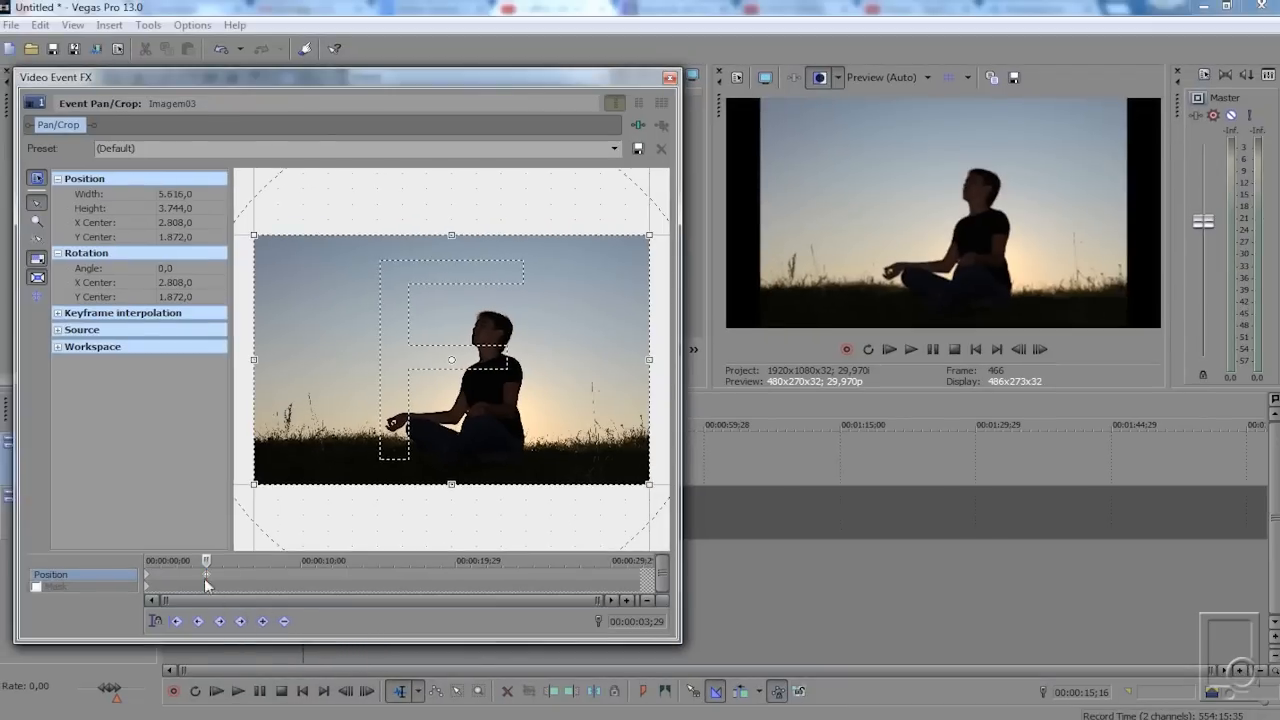
pyautogui.moveTo(207, 571); pyautogui.dragTo(239, 570)
pyautogui.click(232, 588)
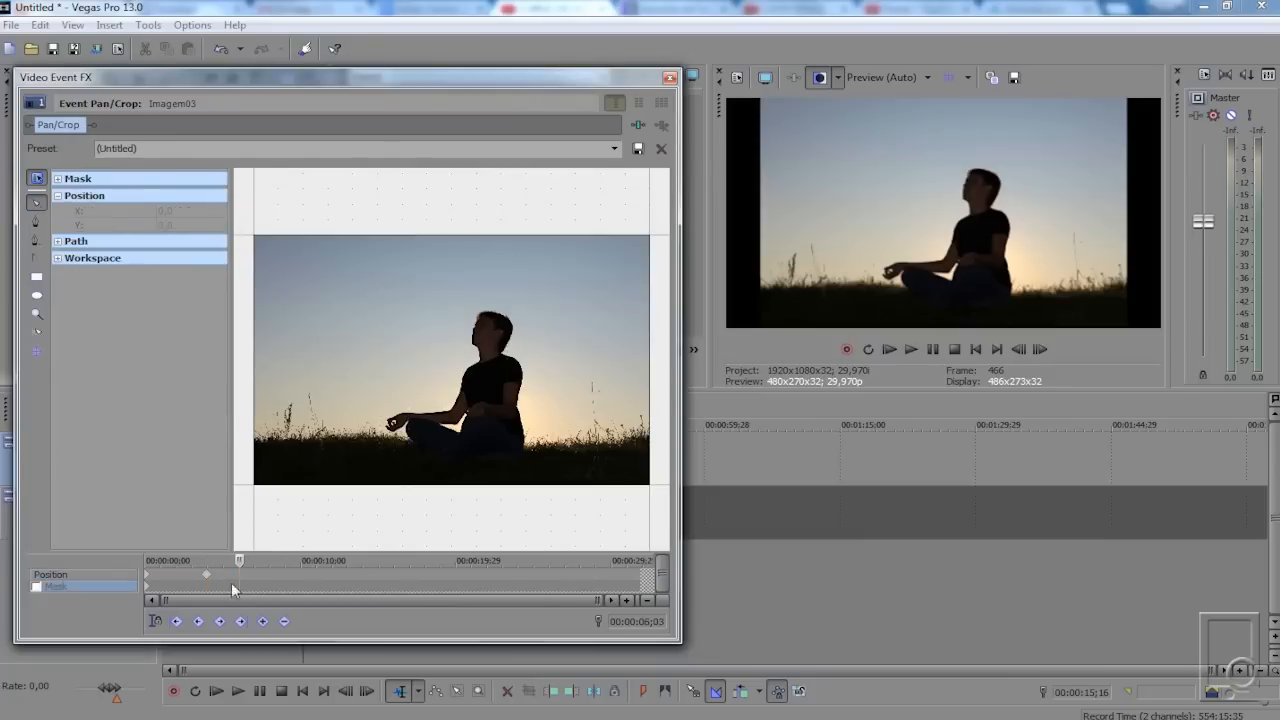
pyautogui.click(206, 576)
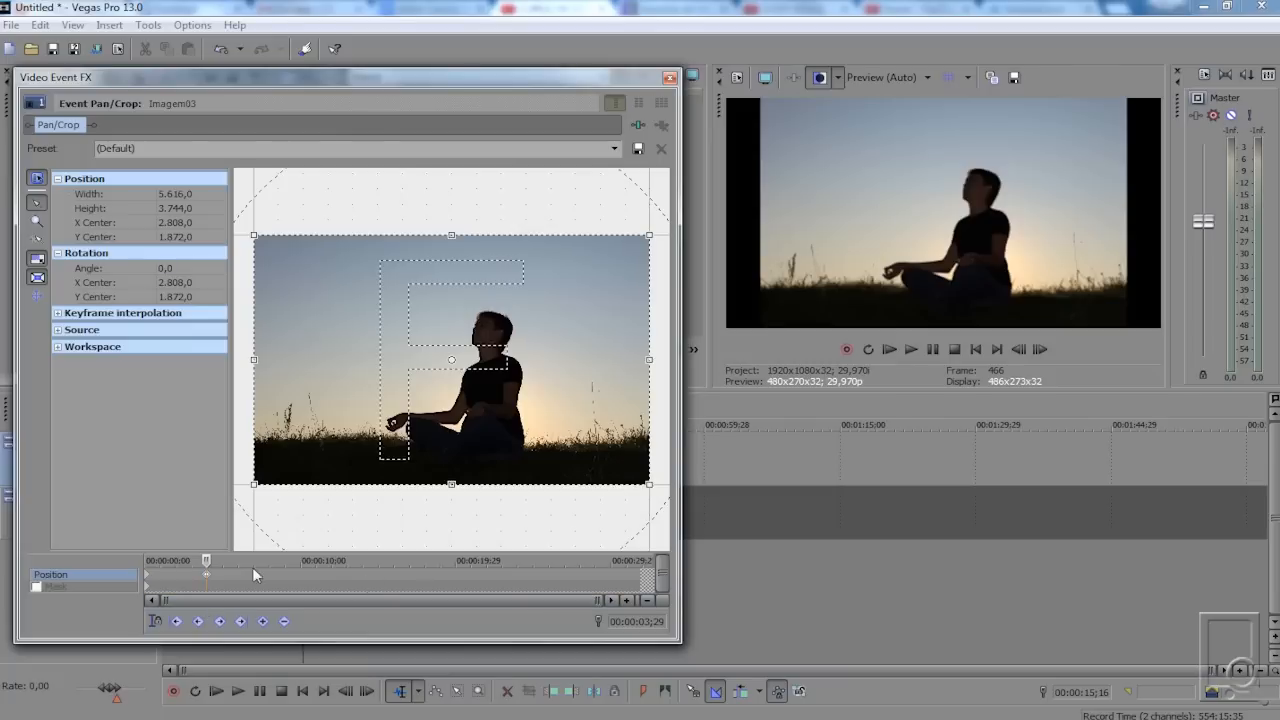
# Step: Move the second Position keyframe to 00:00:10;22 and enlarge its crop frame to about 11.628,7 by 7.752,5
pyautogui.click(145, 578)
pyautogui.click(207, 577)
pyautogui.click(153, 574)
pyautogui.moveTo(170, 576); pyautogui.dragTo(311, 579)
pyautogui.click(149, 577)
pyautogui.click(312, 576)
pyautogui.moveTo(247, 234); pyautogui.dragTo(30, 48)
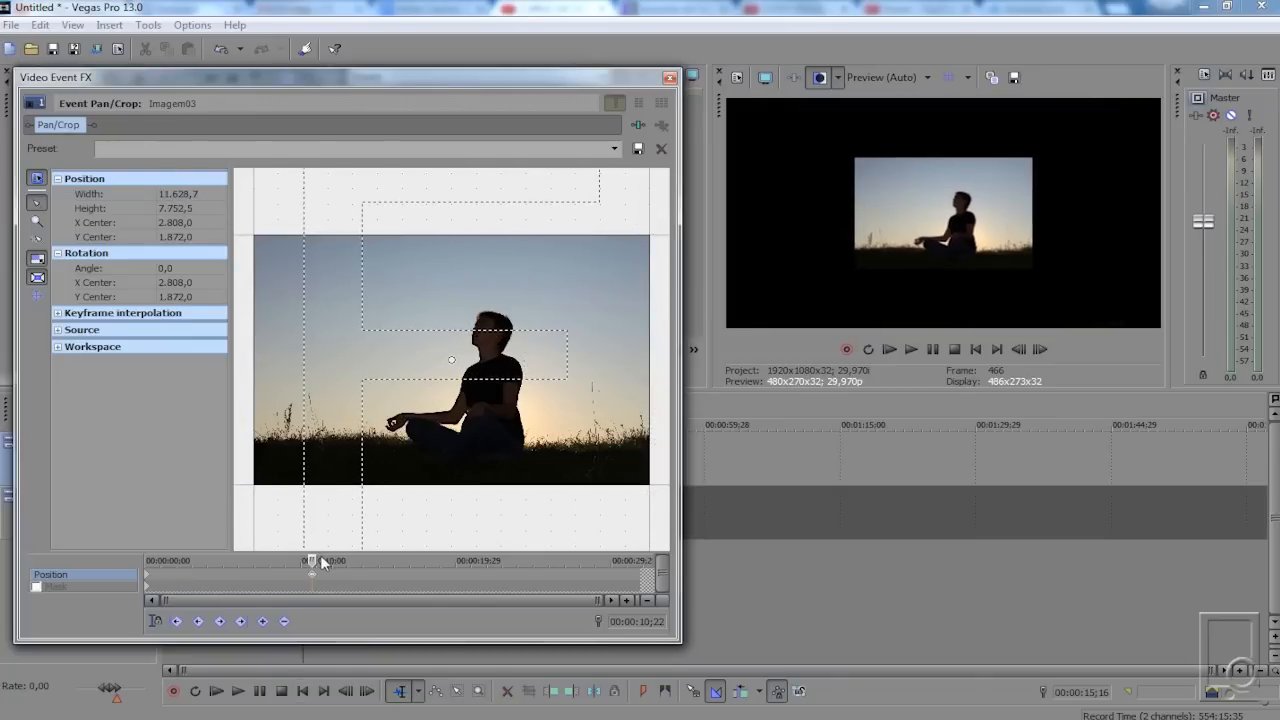
# Step: Close the Pan/Crop settings and play the shrinking animation from near the start of the timeline
pyautogui.click(669, 77)
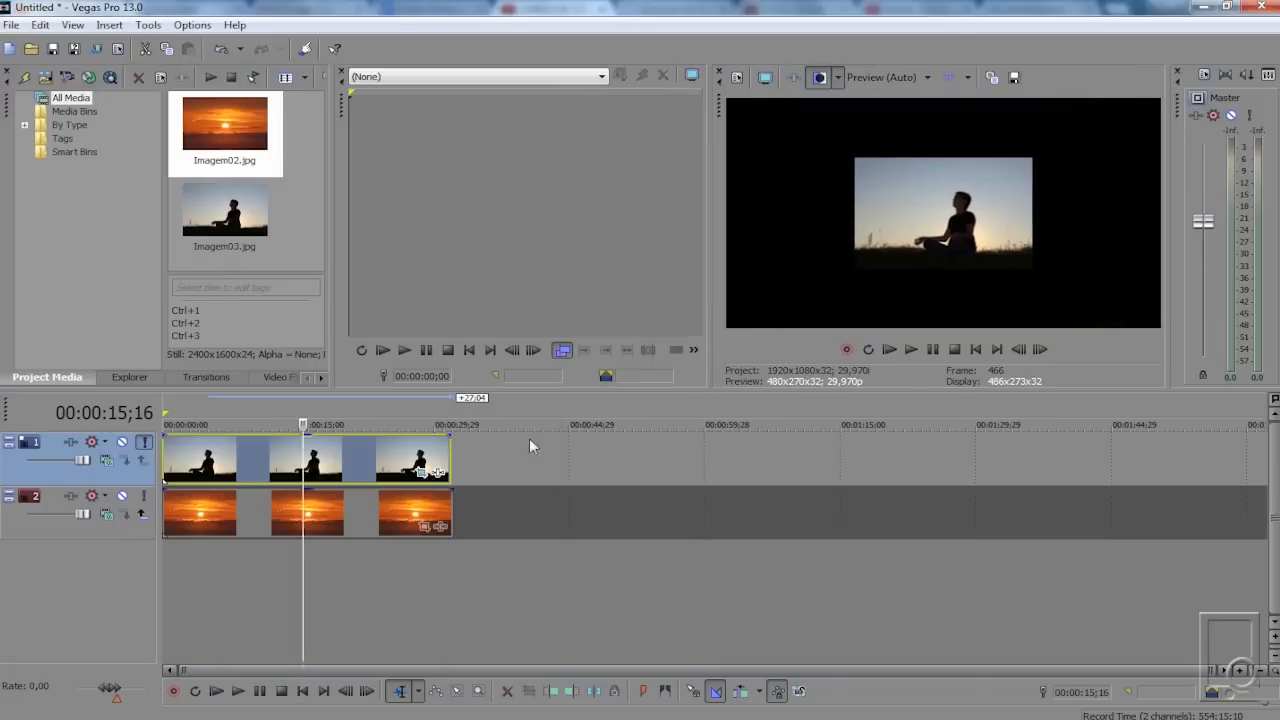
pyautogui.click(174, 446)
pyautogui.moveTo(176, 426); pyautogui.dragTo(169, 427)
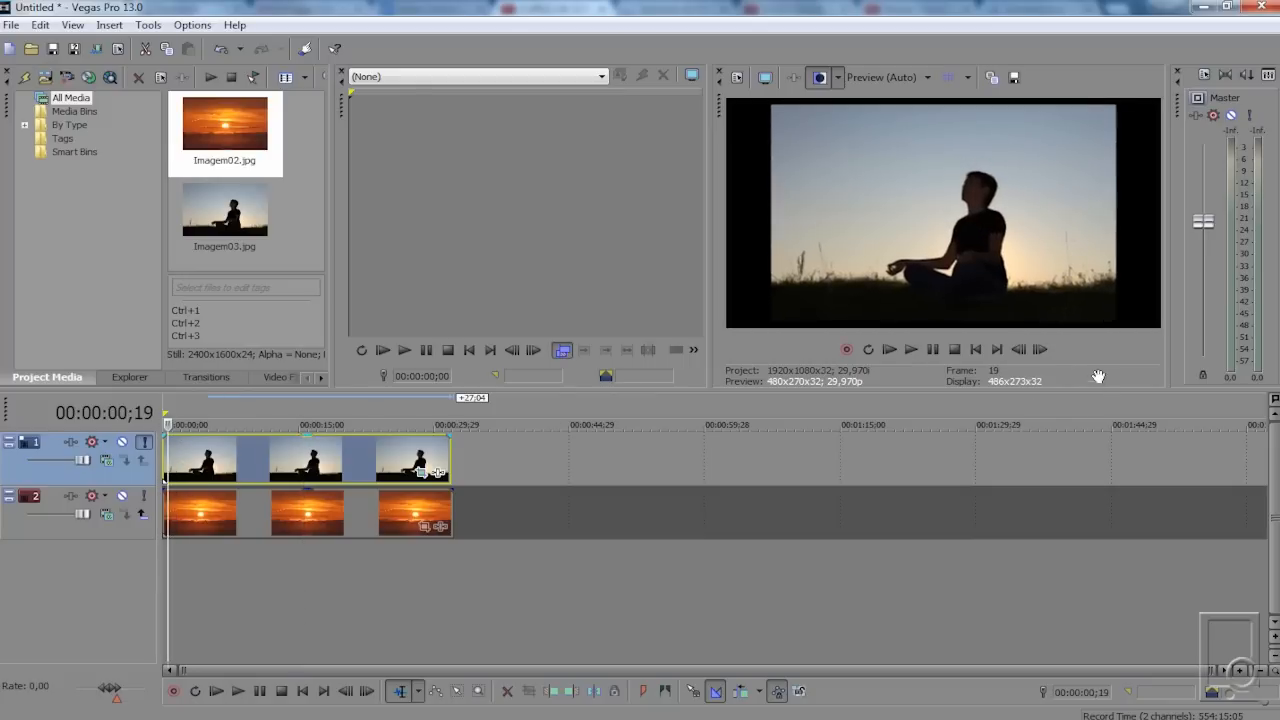
pyautogui.click(910, 351)
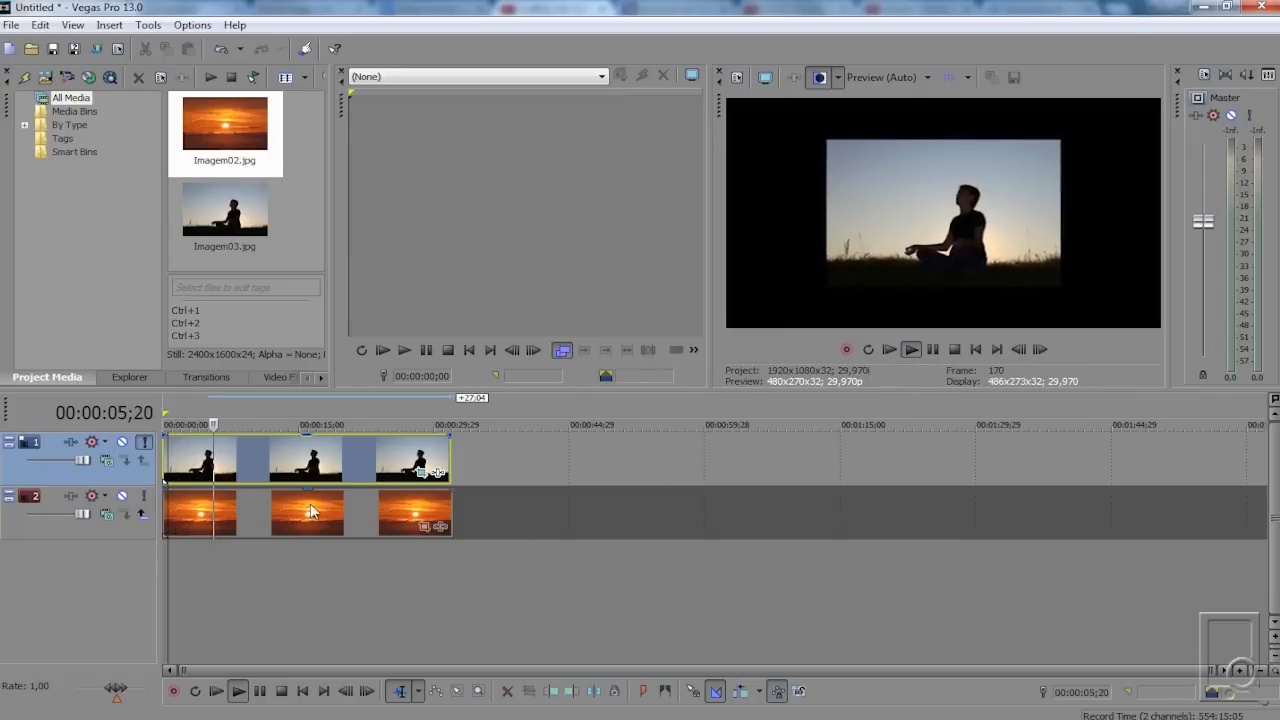
pyautogui.click(954, 349)
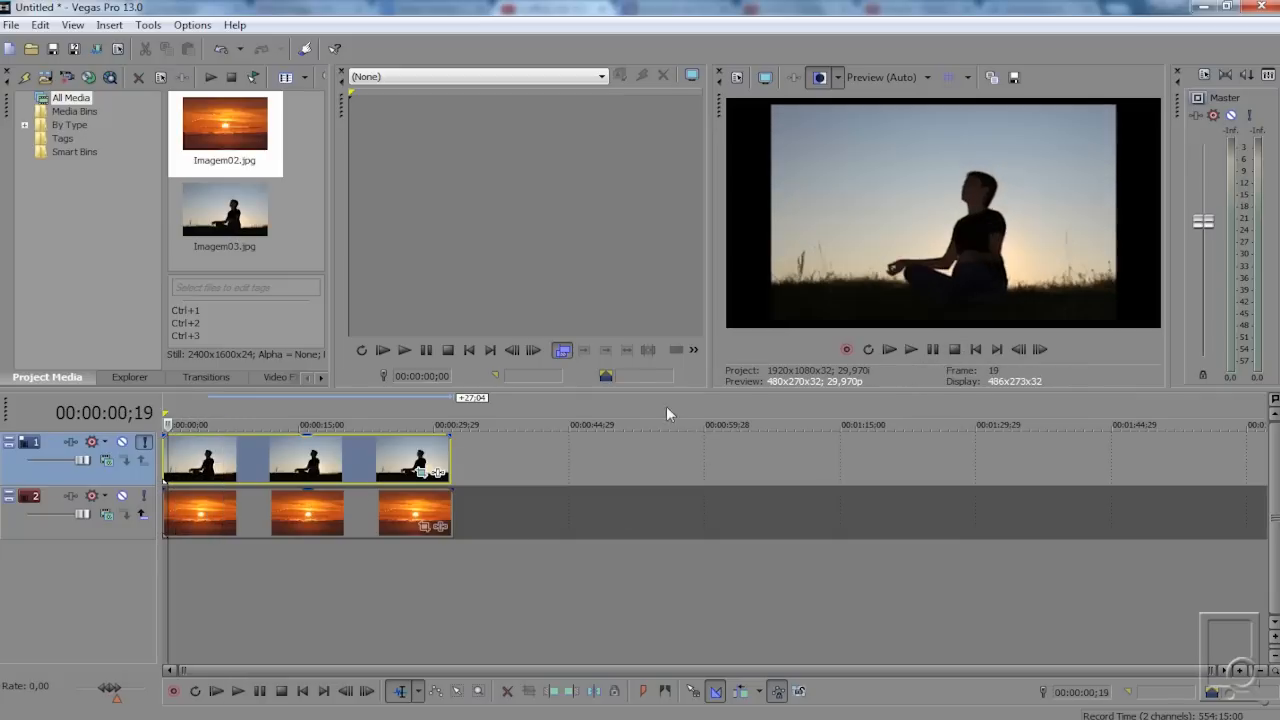
# Step: Reopen the Imagem03 Pan/Crop settings, create a Position keyframe at 00:00:20;09 and rotate its crop frame to about 83,5 degrees
pyautogui.click(420, 472)
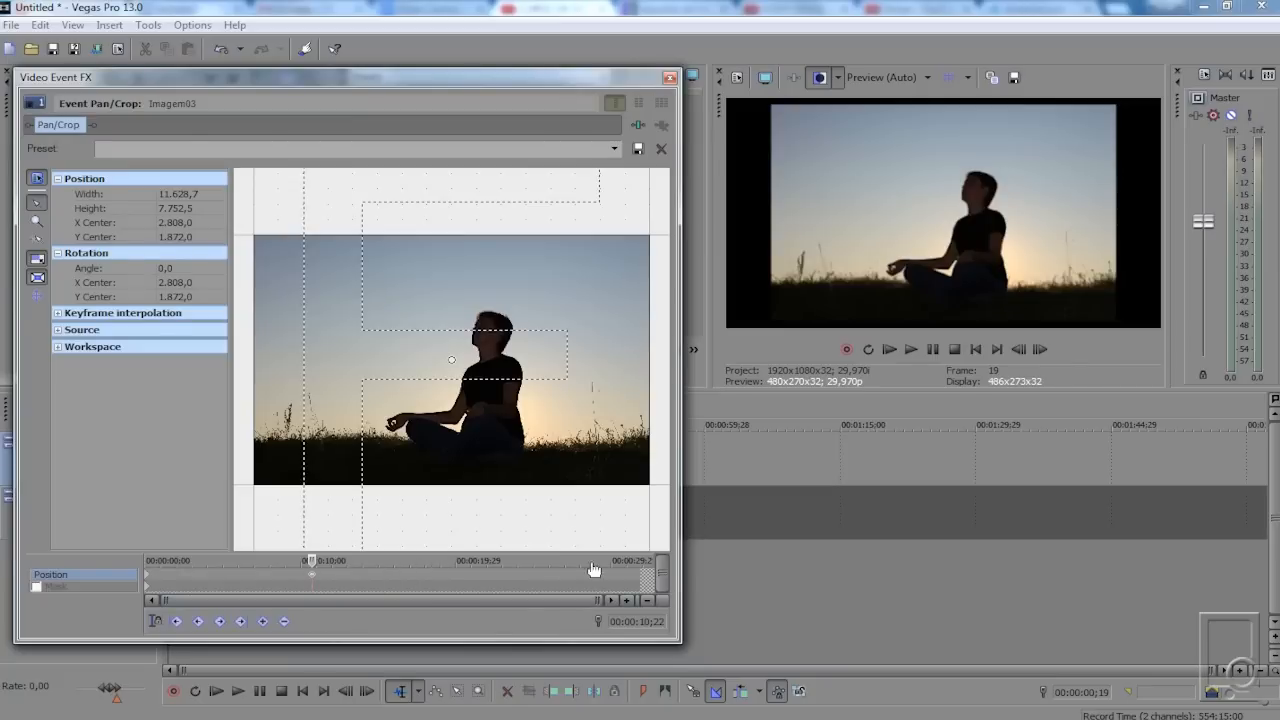
pyautogui.moveTo(446, 573); pyautogui.dragTo(460, 573)
pyautogui.click(264, 623)
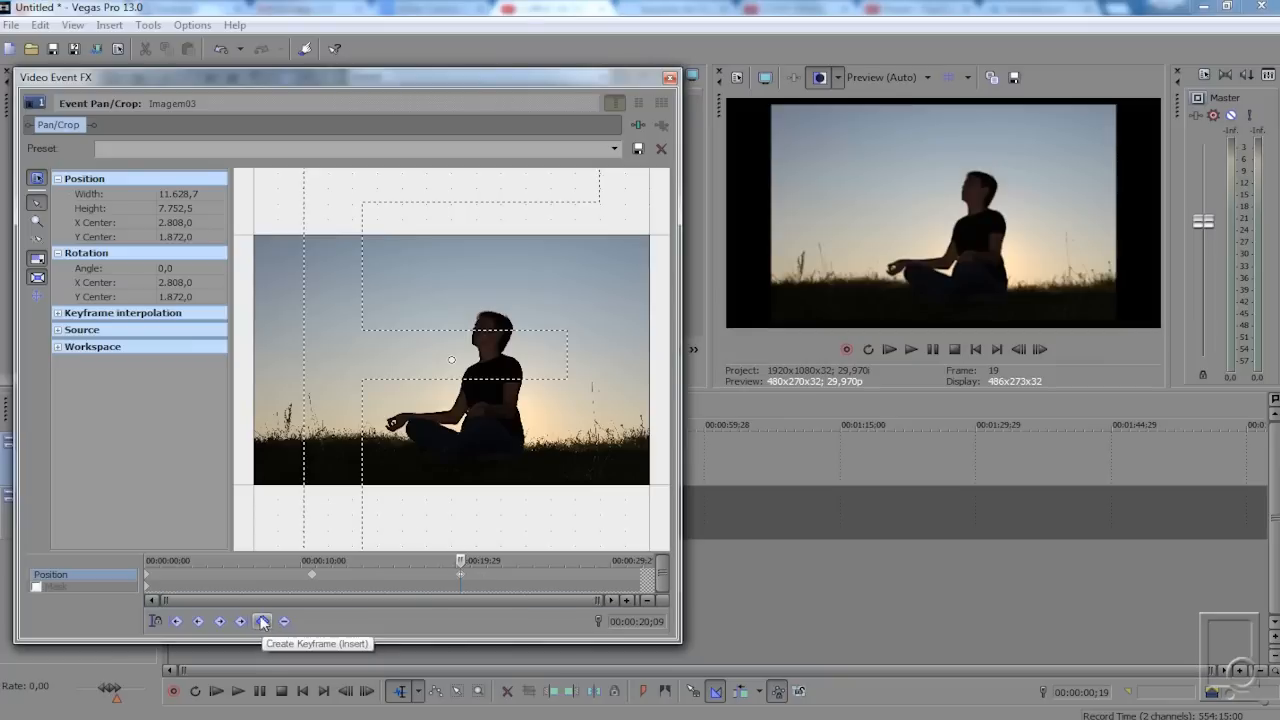
pyautogui.scroll(-1, 360, 385)
pyautogui.scroll(-1, 360, 385)
pyautogui.scroll(-1, 400, 362)
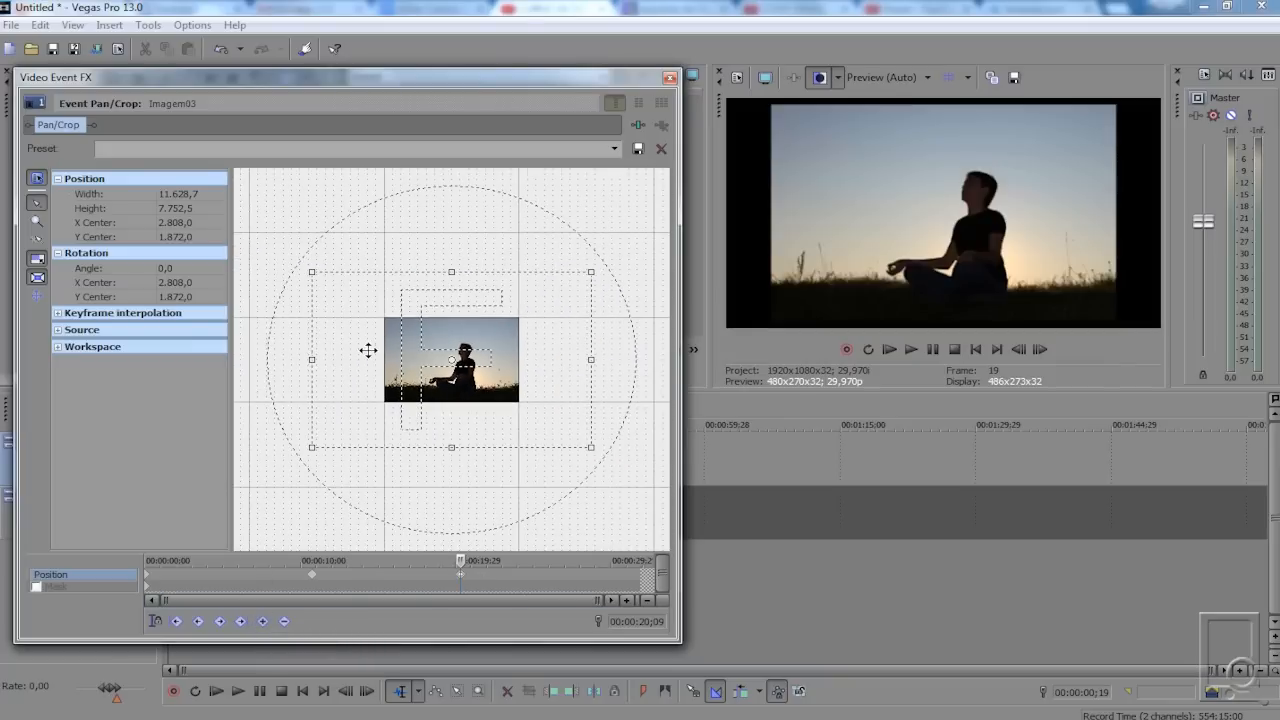
pyautogui.moveTo(314, 249); pyautogui.dragTo(541, 236)
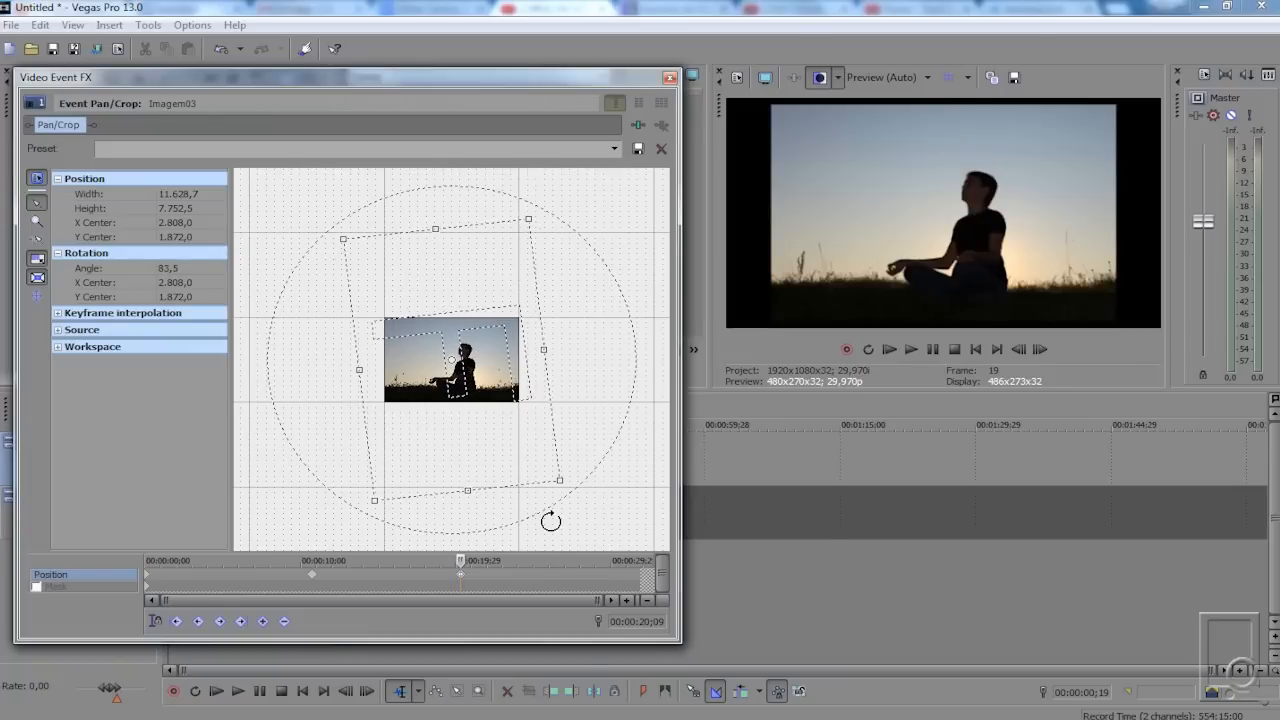
# Step: Examine the rotation between keyframes and step through the first, last, previous and next Position keyframes
pyautogui.moveTo(455, 567); pyautogui.dragTo(332, 582)
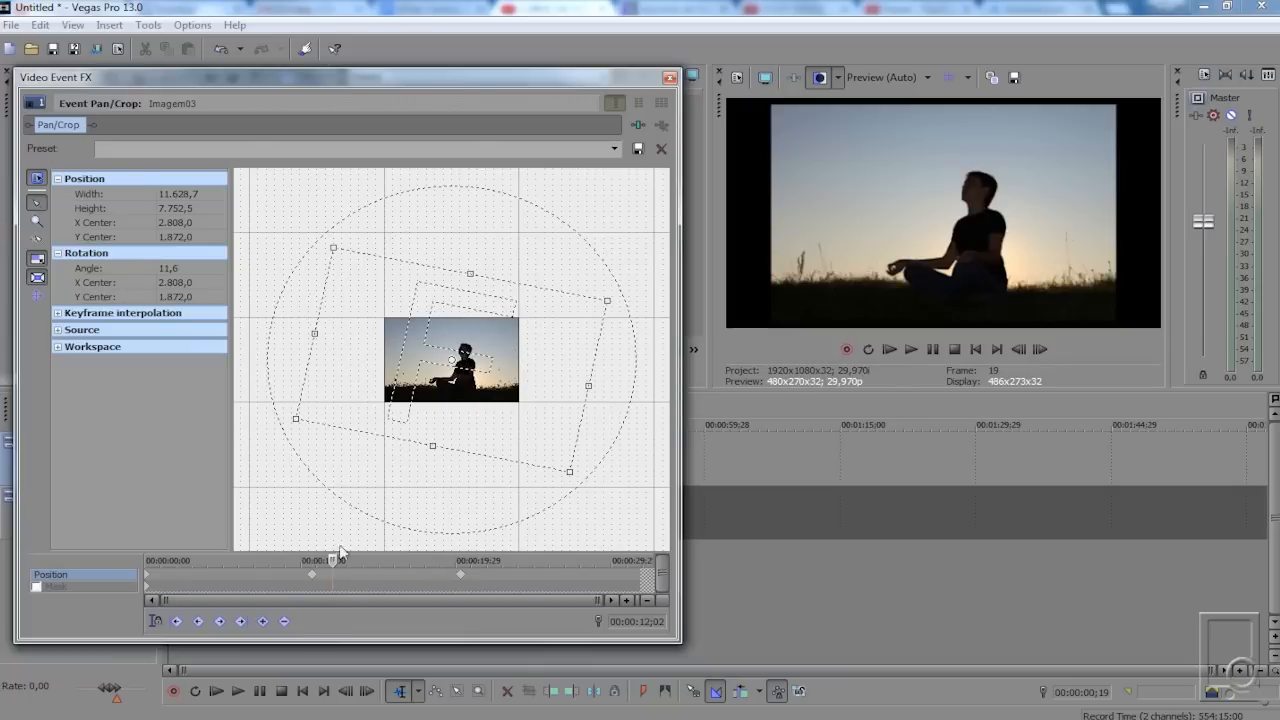
pyautogui.click(461, 575)
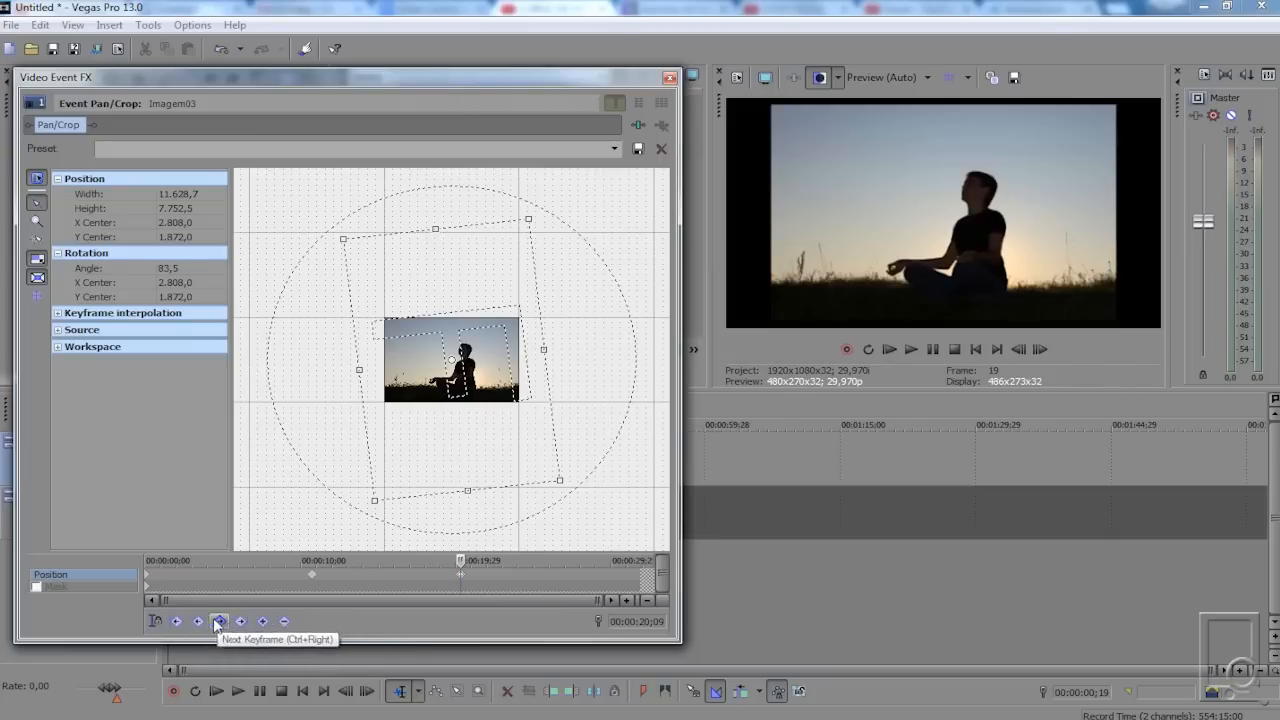
pyautogui.click(180, 622)
pyautogui.click(178, 621)
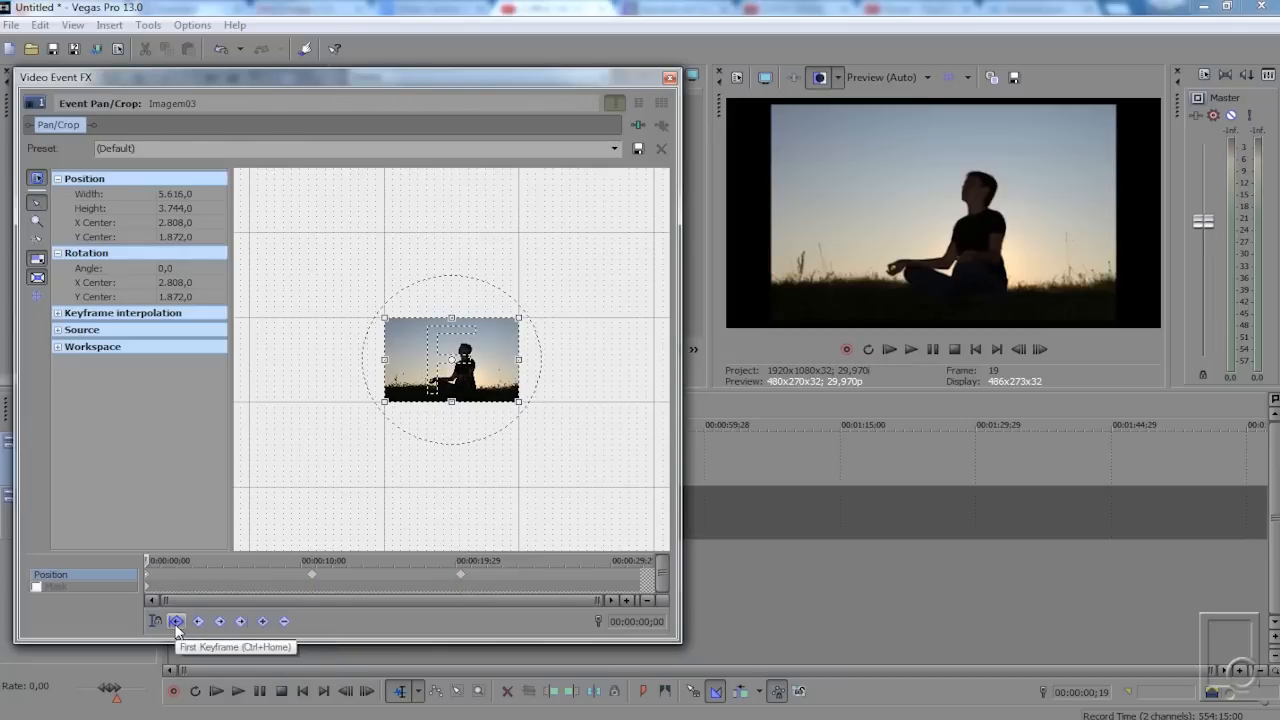
pyautogui.click(241, 621)
pyautogui.click(197, 621)
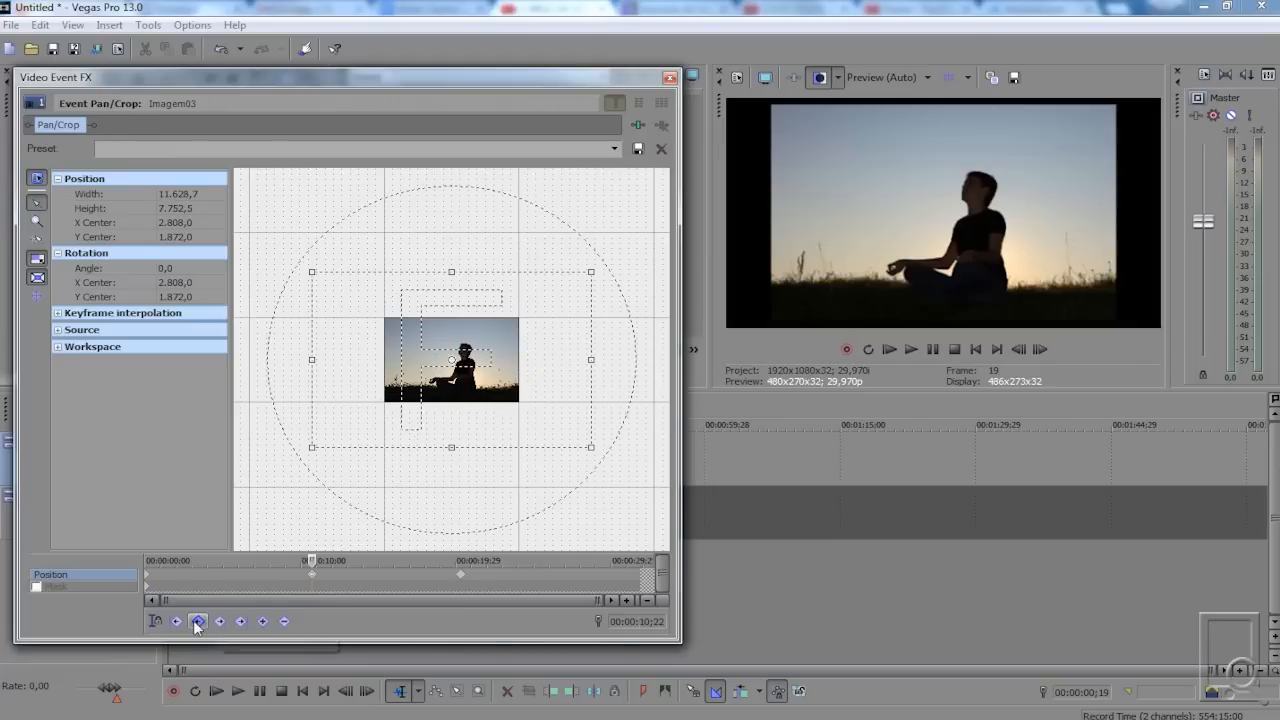
pyautogui.click(197, 621)
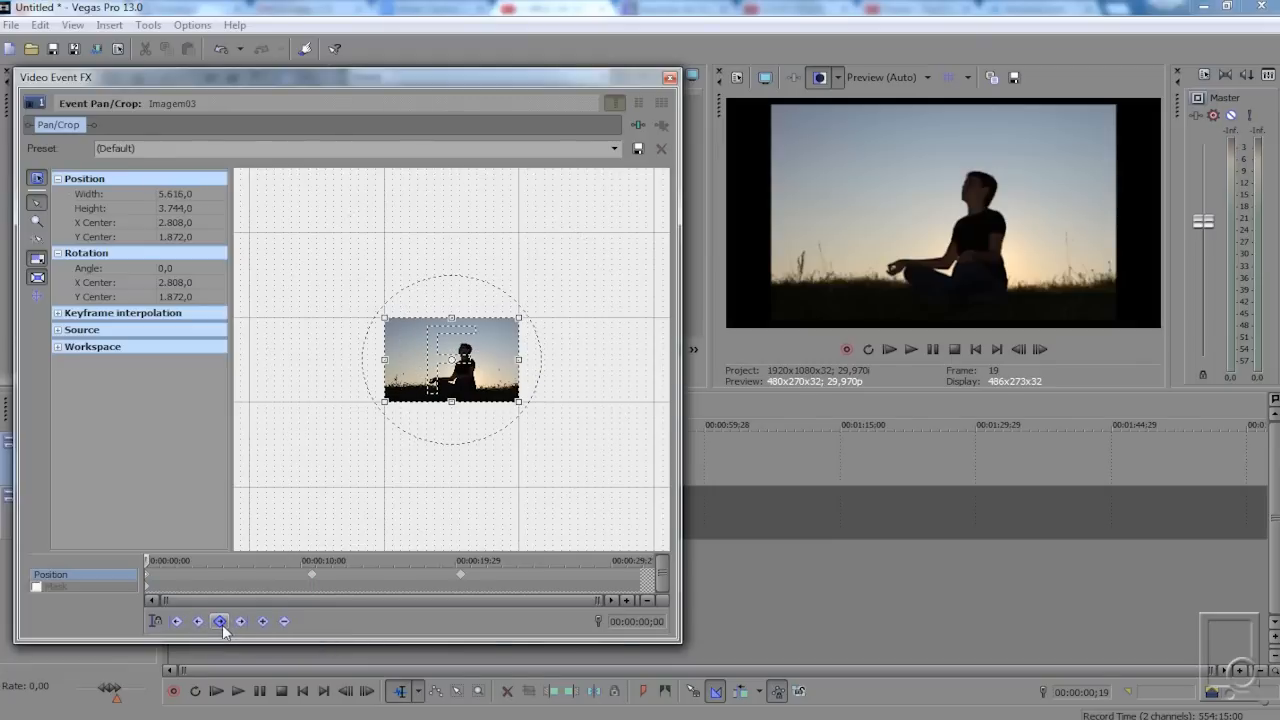
pyautogui.click(220, 621)
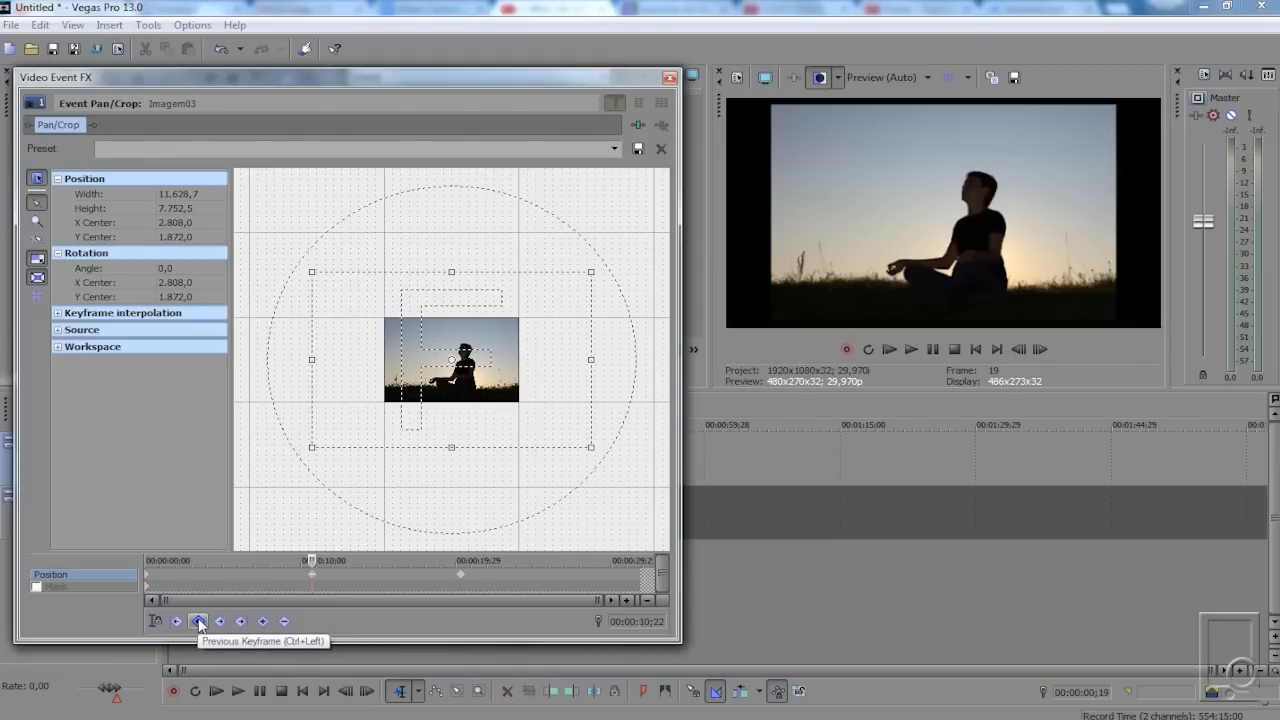
# Step: Create another Position keyframe at 00:00:27;13, after a brief look at the keyframe interpolation settings
pyautogui.click(503, 586)
pyautogui.click(503, 575)
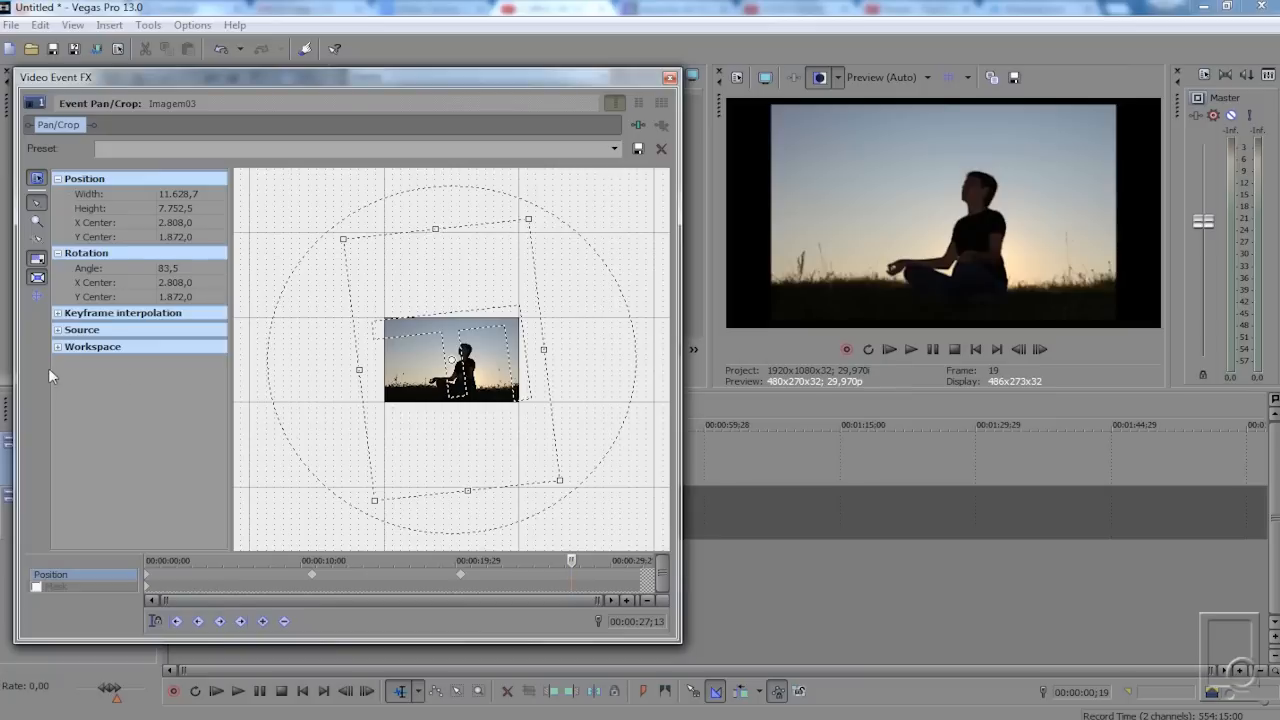
pyautogui.click(58, 314)
pyautogui.click(58, 314)
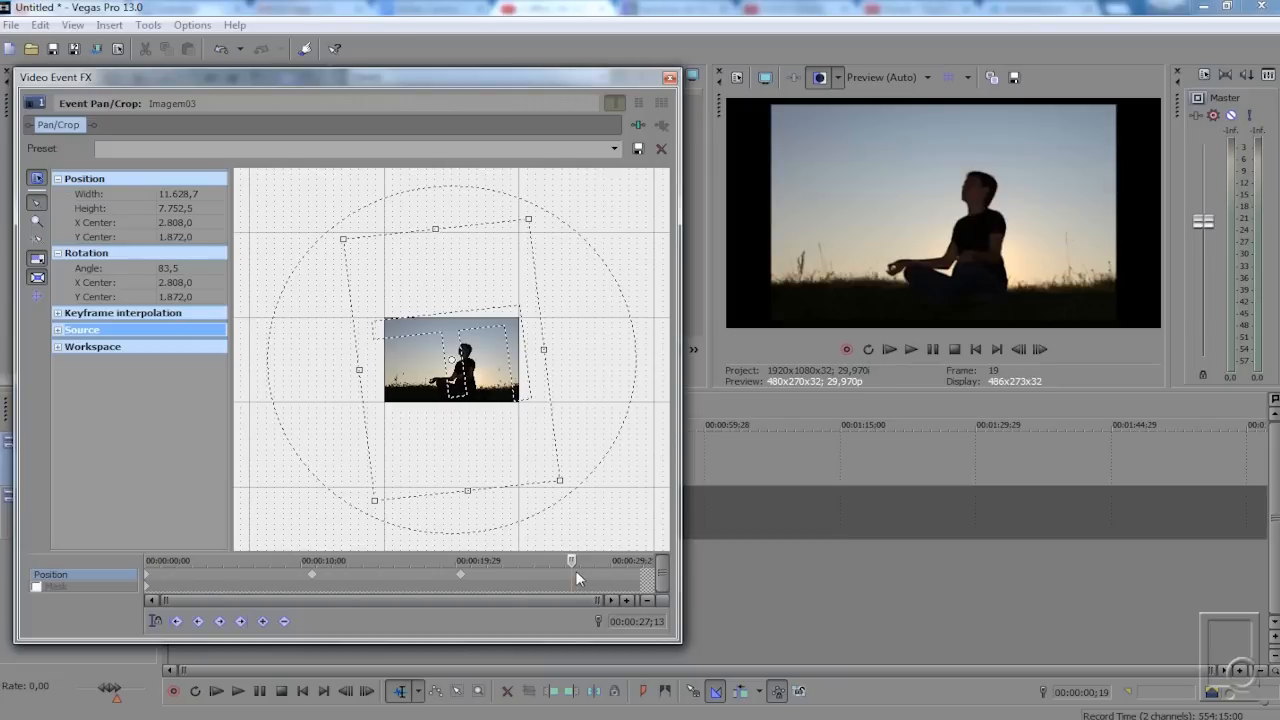
pyautogui.click(263, 621)
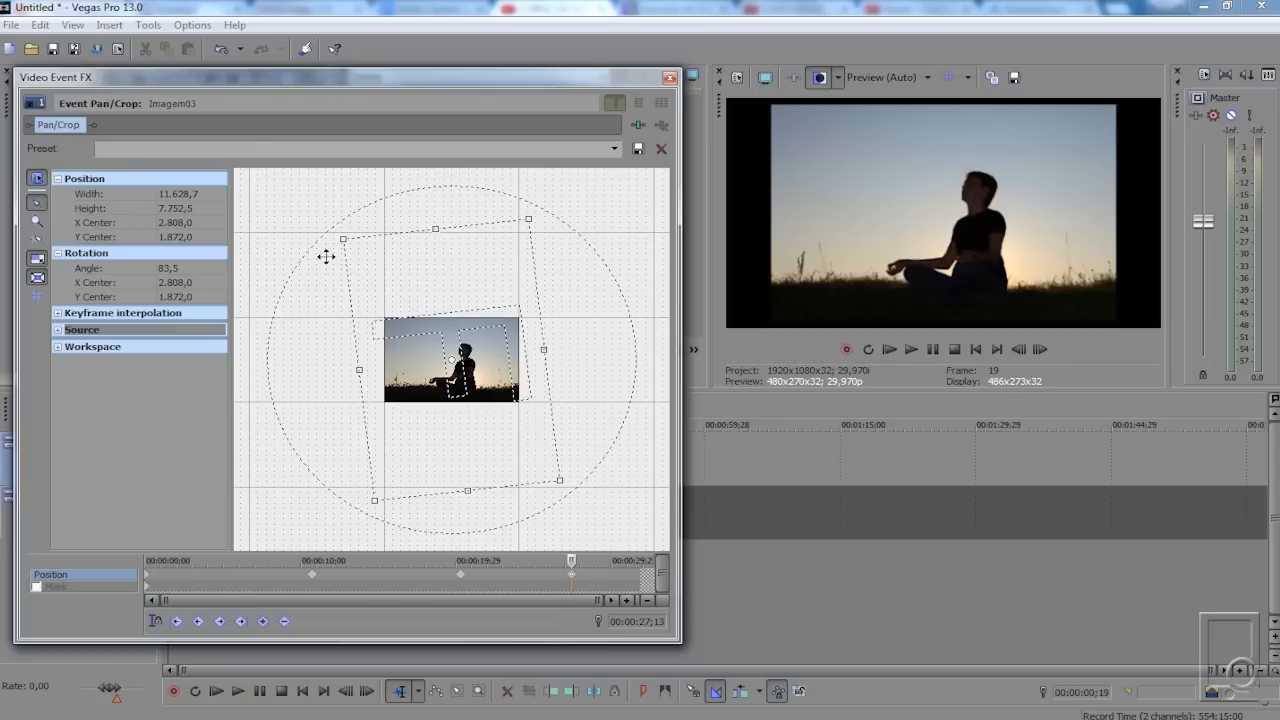
# Step: Review the Position keyframes, replace the last one with an earlier one and try adding a Mask keyframe at 00:00:28;00
pyautogui.click(460, 561)
pyautogui.click(310, 574)
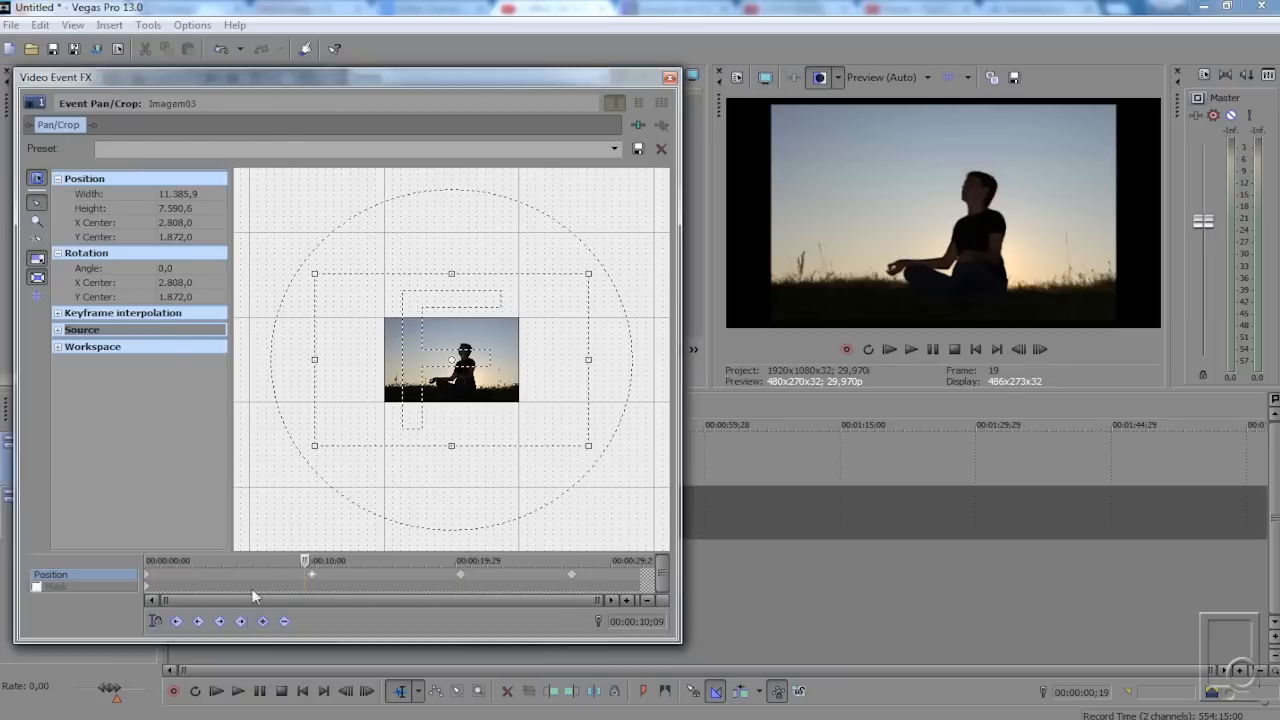
pyautogui.click(572, 575)
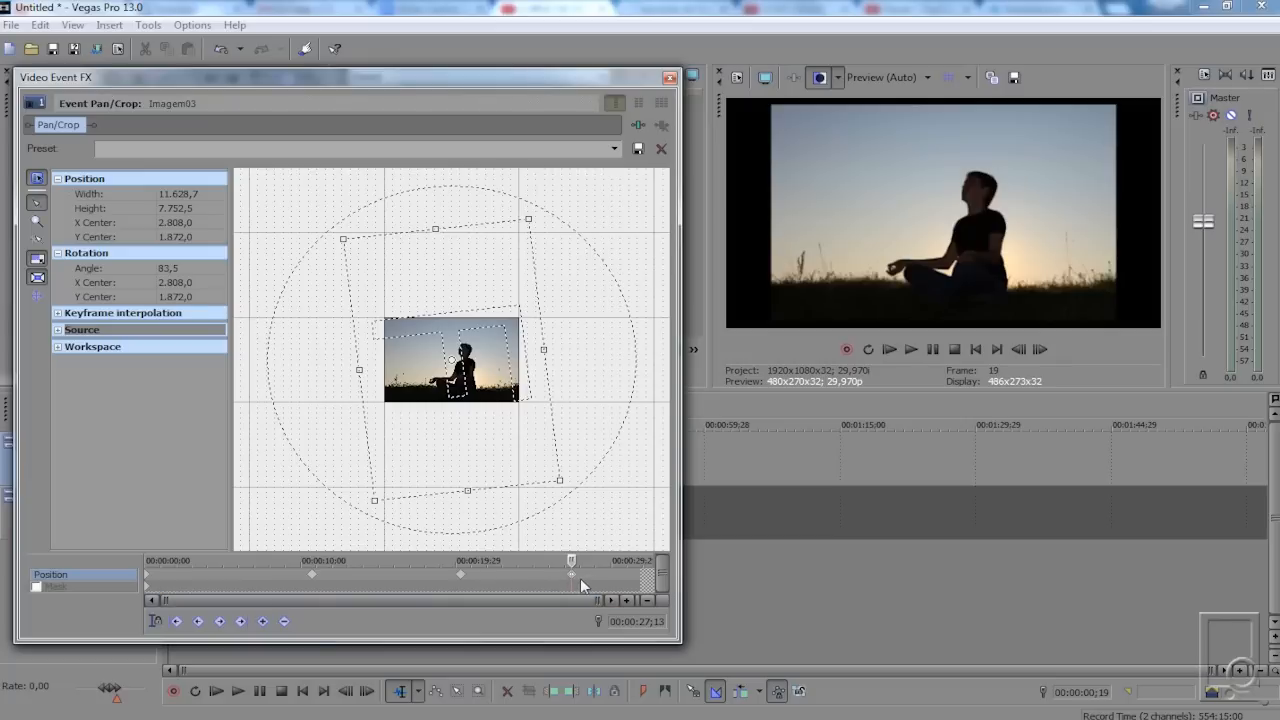
pyautogui.click(462, 582)
pyautogui.doubleClick(525, 576)
pyautogui.click(458, 576)
pyautogui.click(577, 585)
pyautogui.click(580, 585)
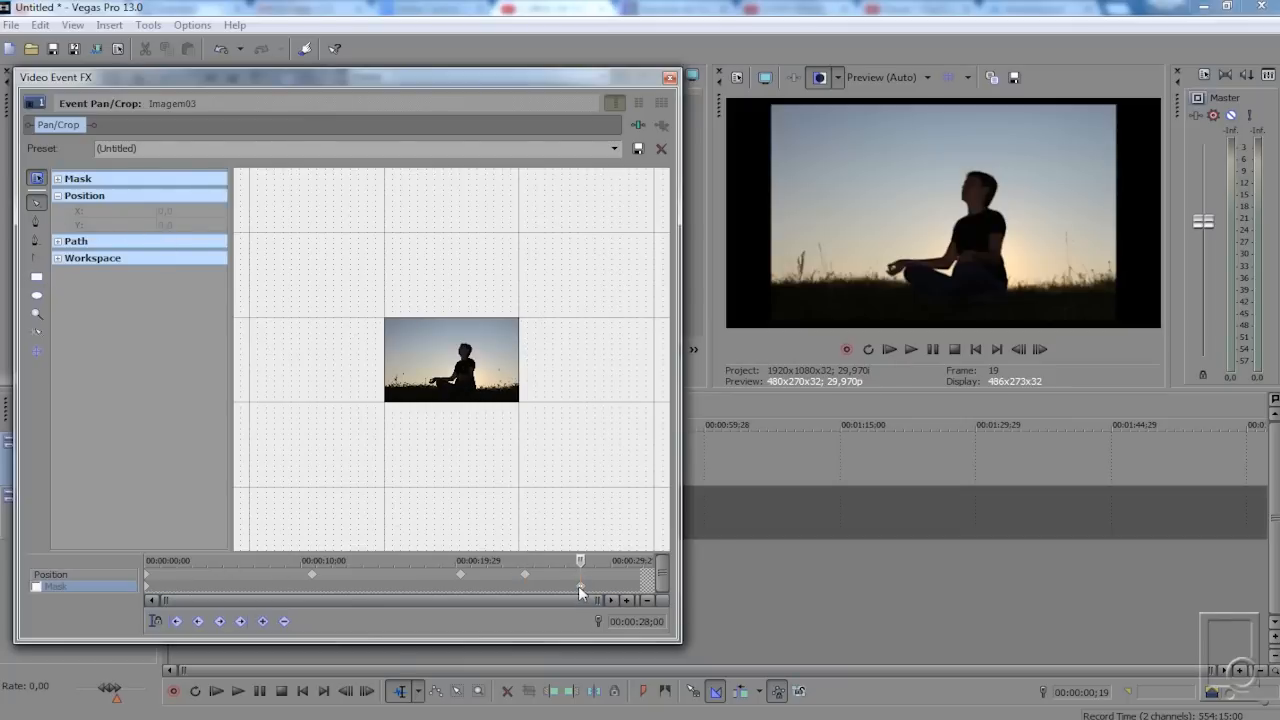
# Step: Add a Position keyframe at 00:00:28;00 with its crop frame centred near X 6.383,7 and Y 2.691,4, and select the Position keyframes
pyautogui.click(93, 574)
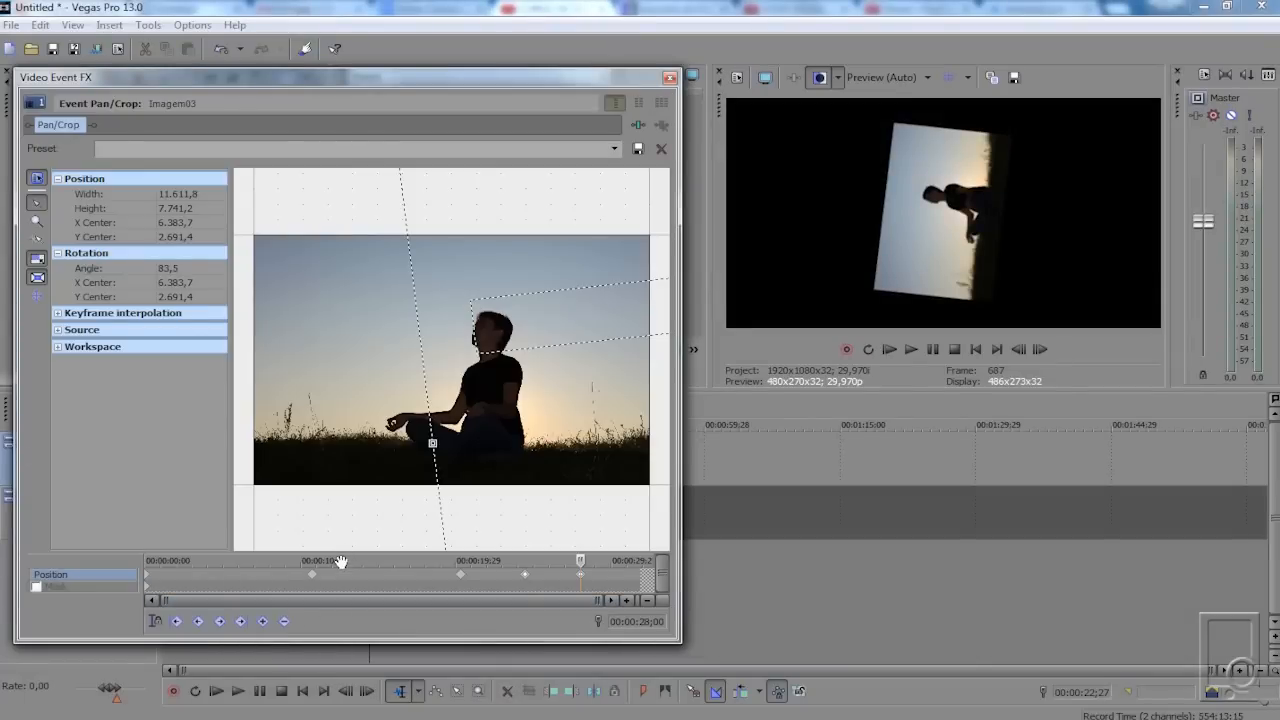
pyautogui.moveTo(340, 565); pyautogui.dragTo(421, 652)
pyautogui.click(304, 574)
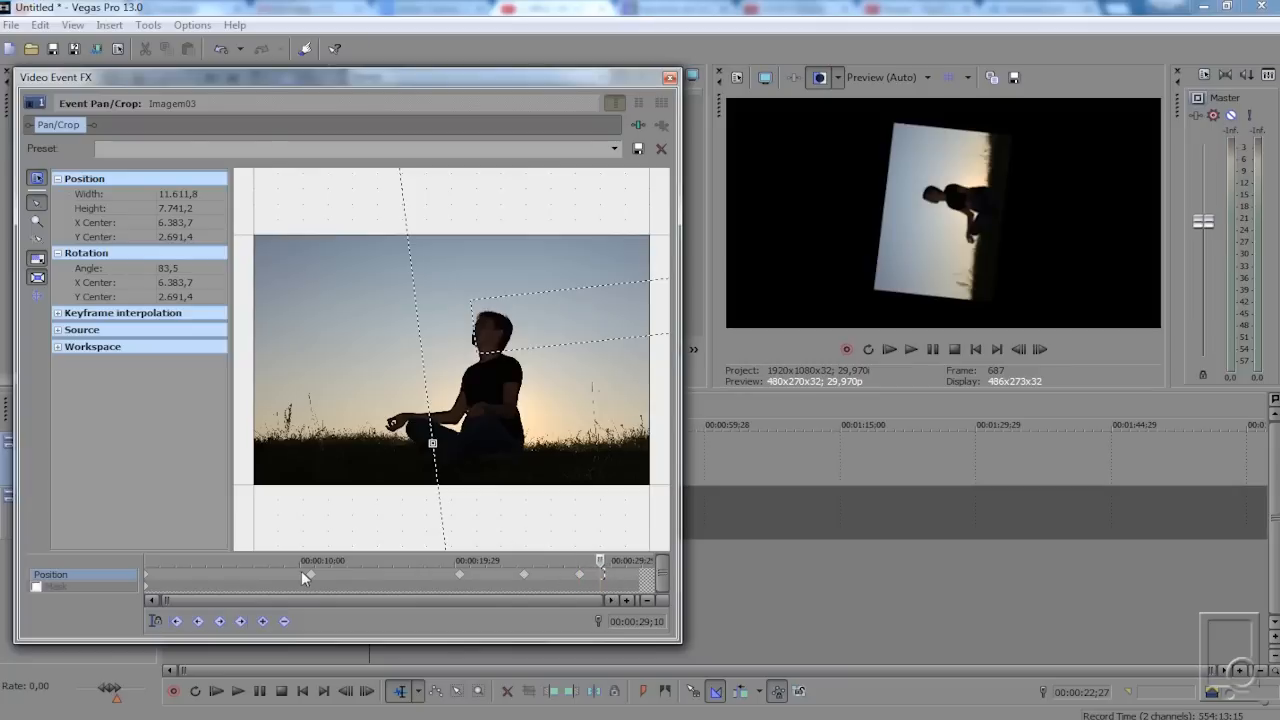
pyautogui.click(600, 576)
pyautogui.moveTo(606, 574); pyautogui.dragTo(214, 578)
pyautogui.click(101, 574)
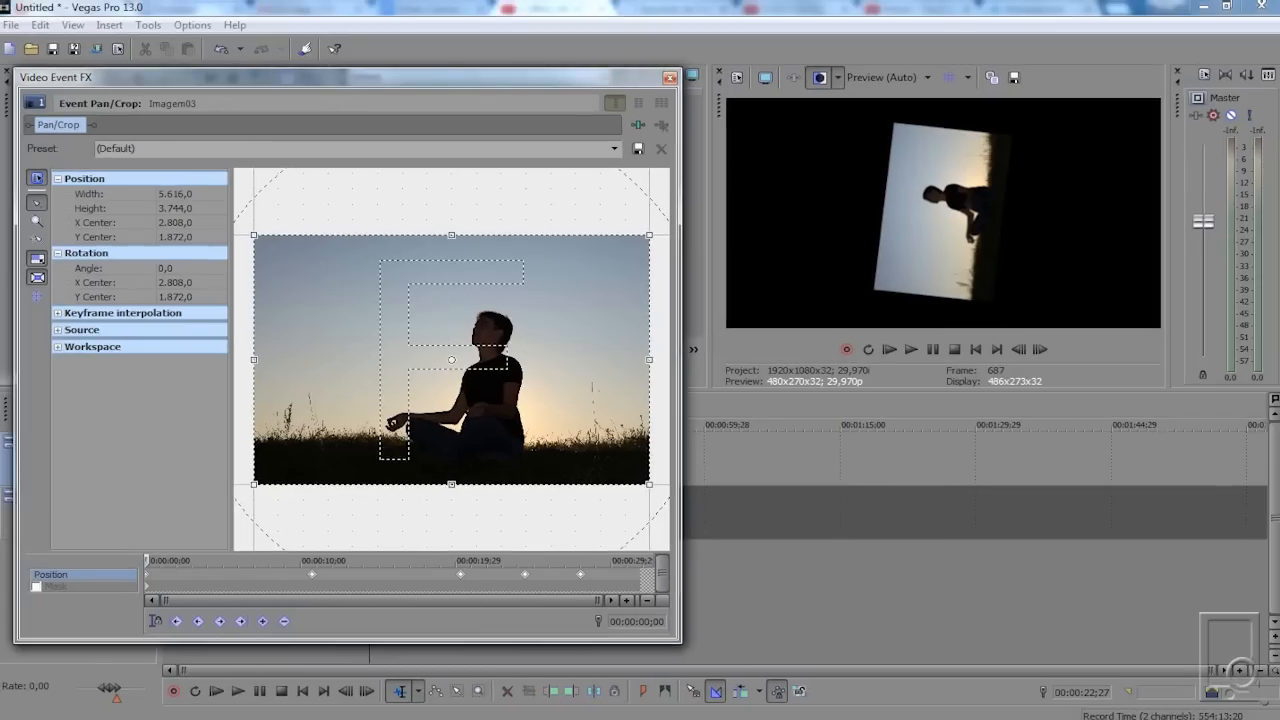
# Step: Delete all Position keyframes after the first one, leaving the clip's default framing
pyautogui.click(579, 576)
pyautogui.moveTo(579, 576); pyautogui.dragTo(524, 575)
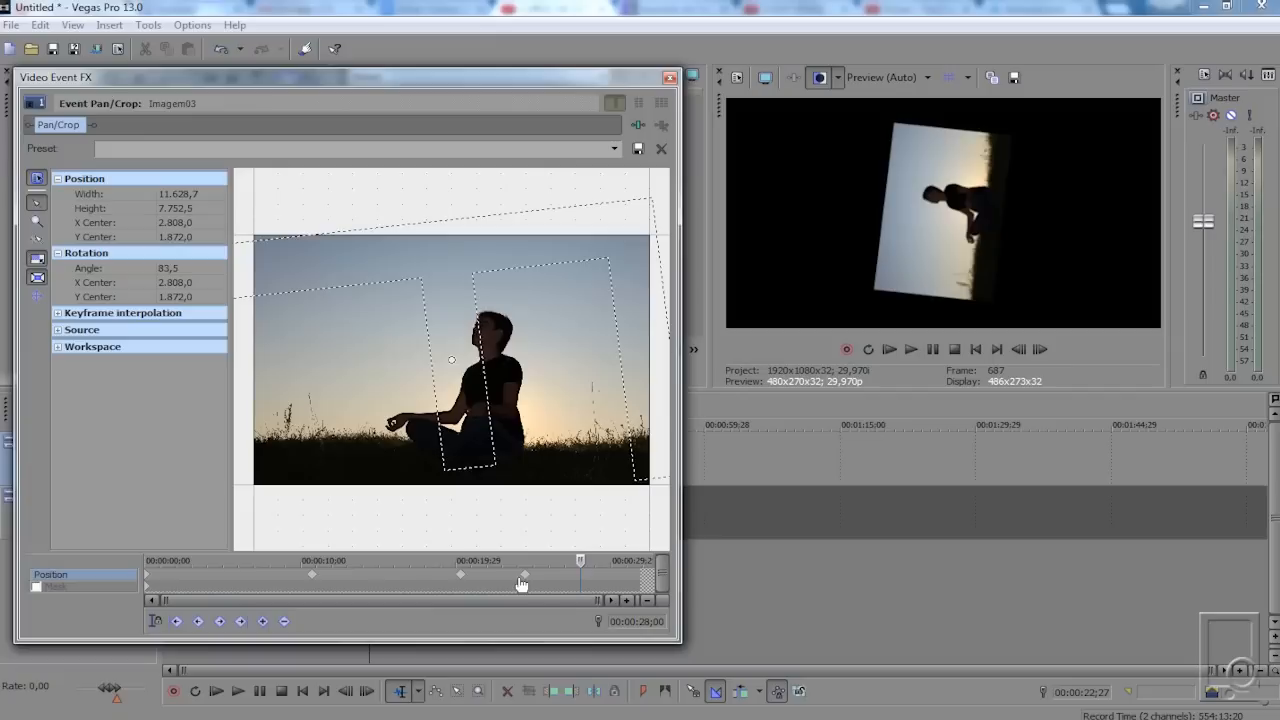
pyautogui.rightClick(465, 576)
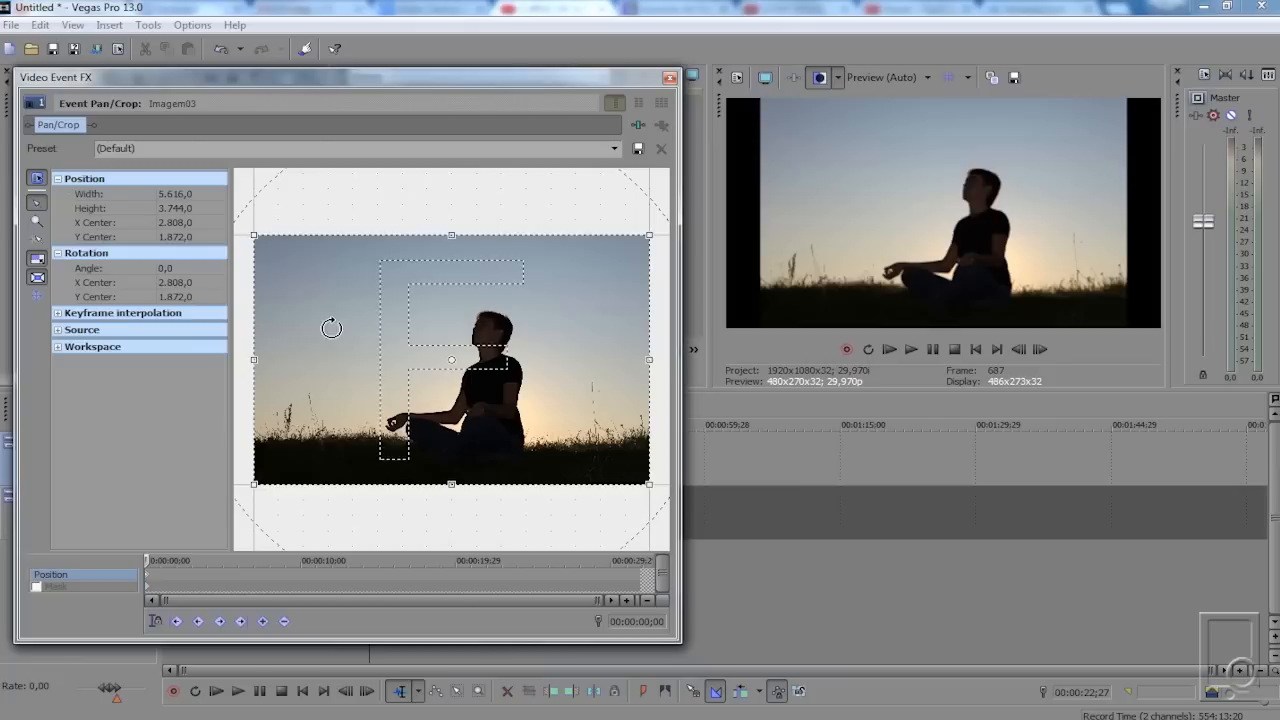
# Step: Enable the clip's Mask with the Pan/Crop cursor at 00:00:12;09 and return to the Position settings
pyautogui.click(336, 580)
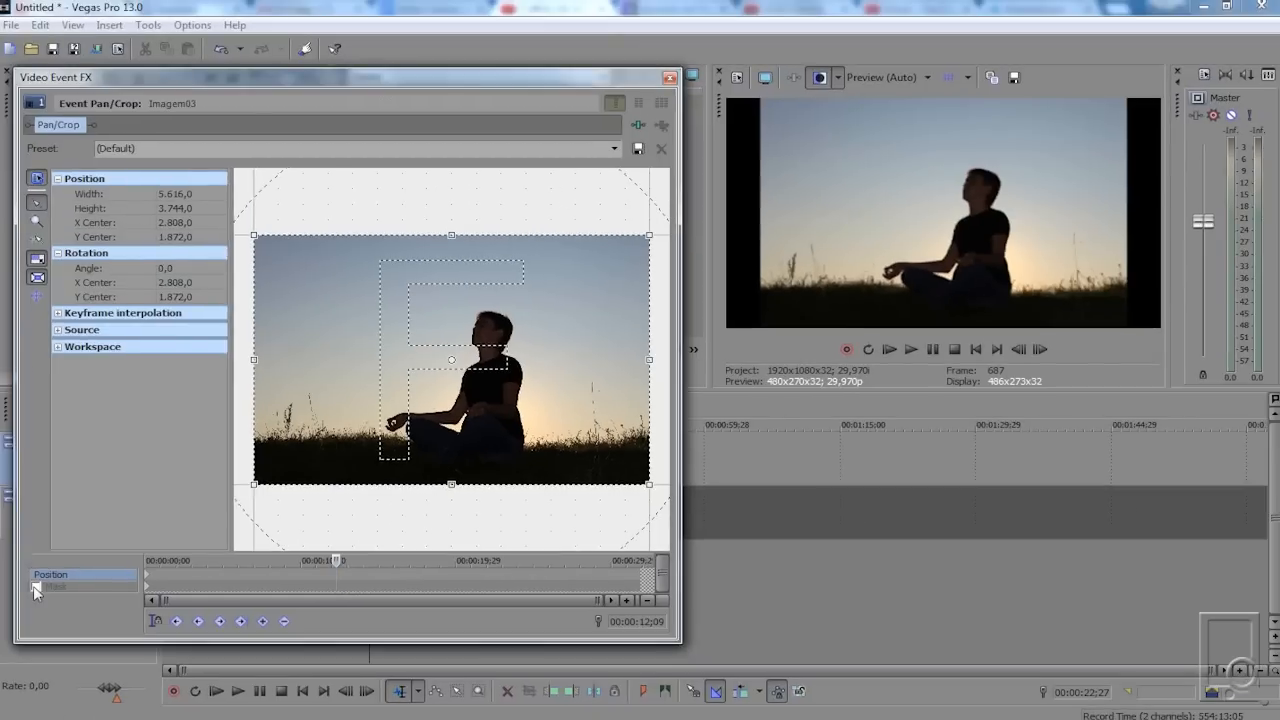
pyautogui.click(75, 586)
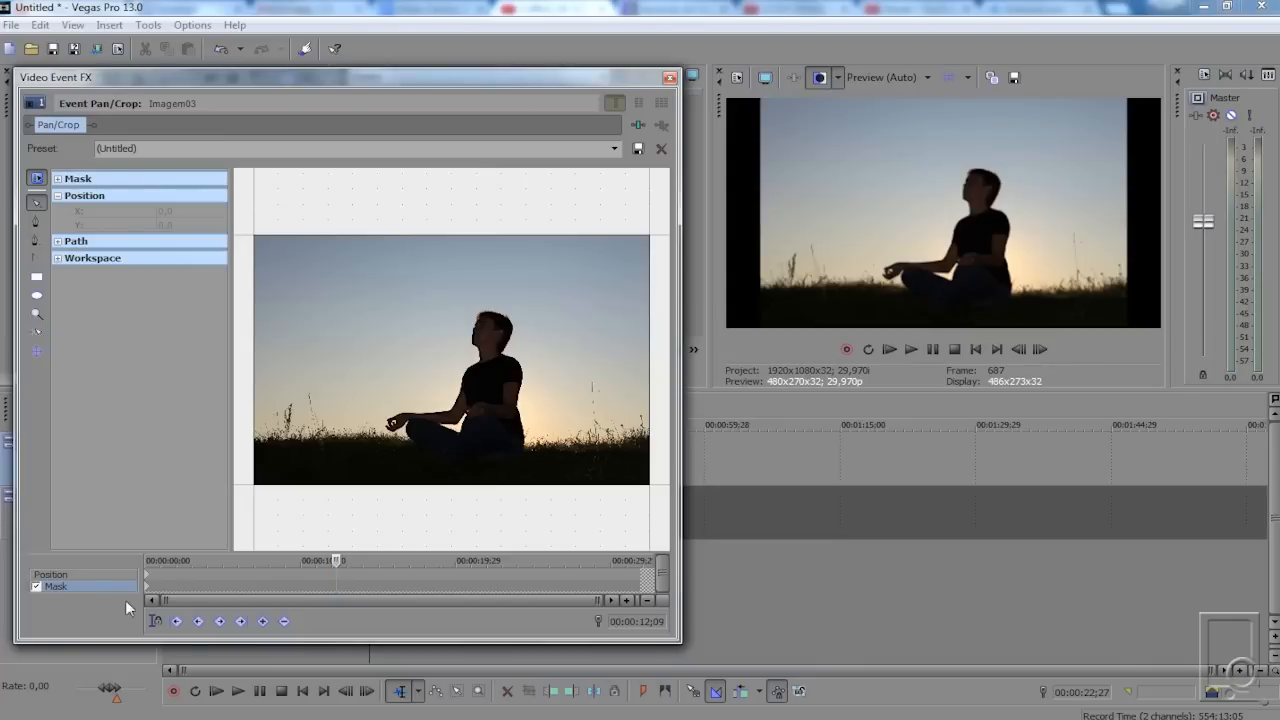
pyautogui.click(75, 576)
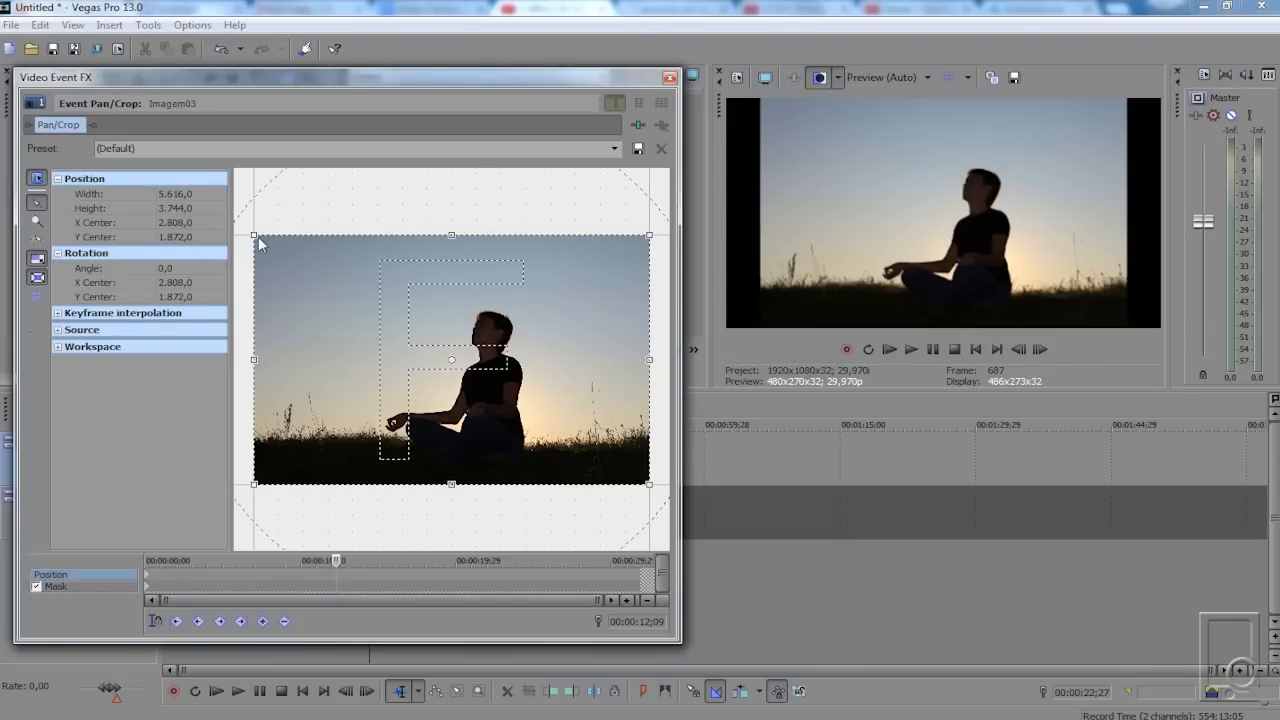
# Step: Shrink the crop frame to about 5.311,6 wide and 3.541,0 high at 00:00:12;09 and switch to the Mask settings
pyautogui.moveTo(257, 238); pyautogui.dragTo(267, 244)
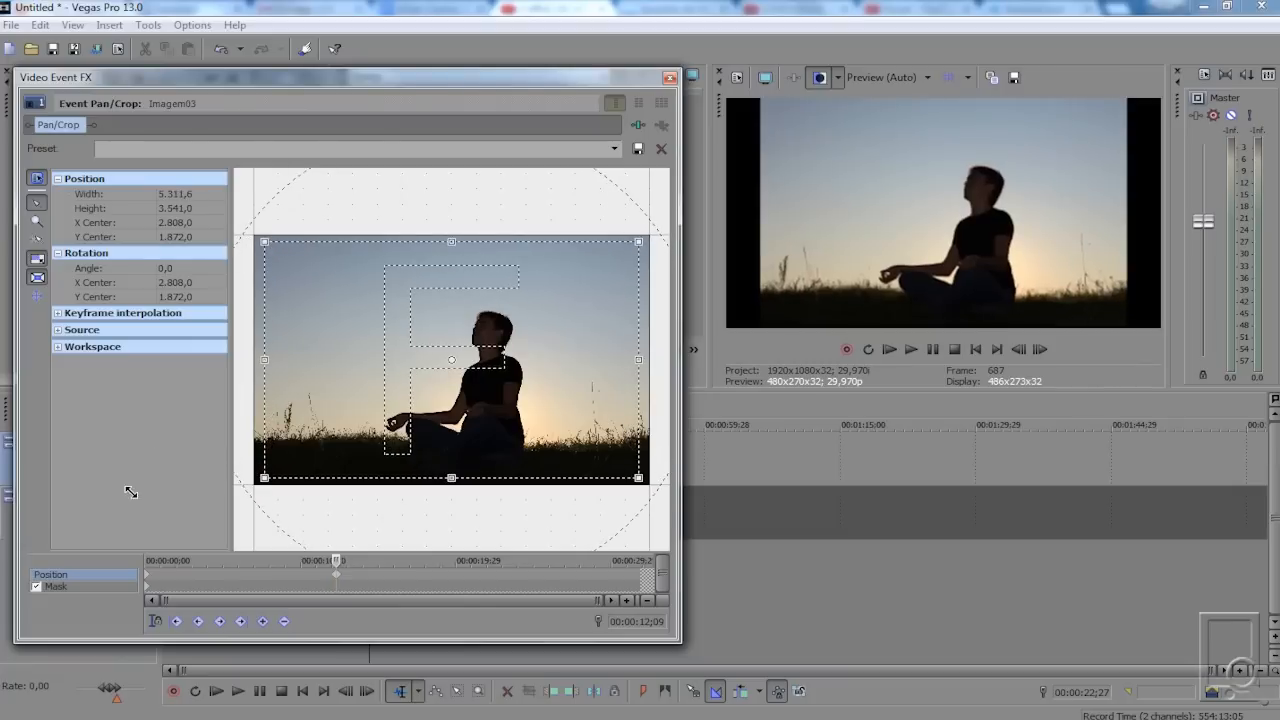
pyautogui.click(60, 588)
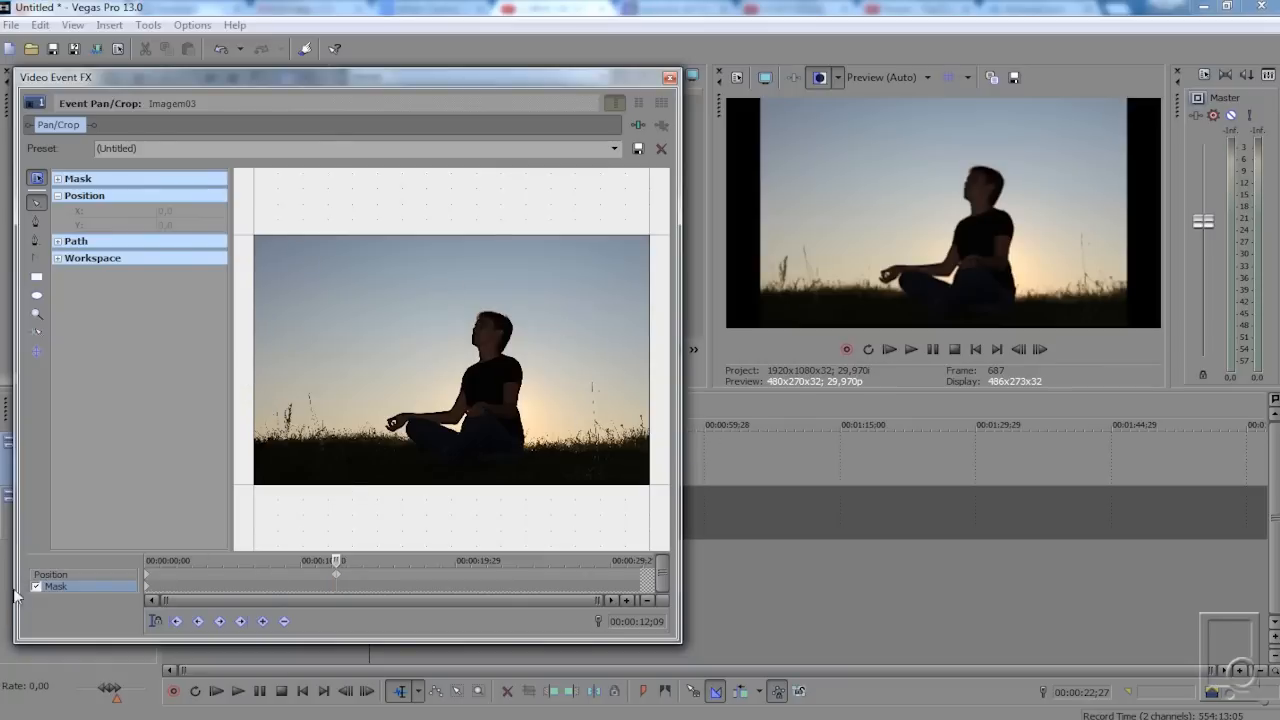
pyautogui.click(57, 574)
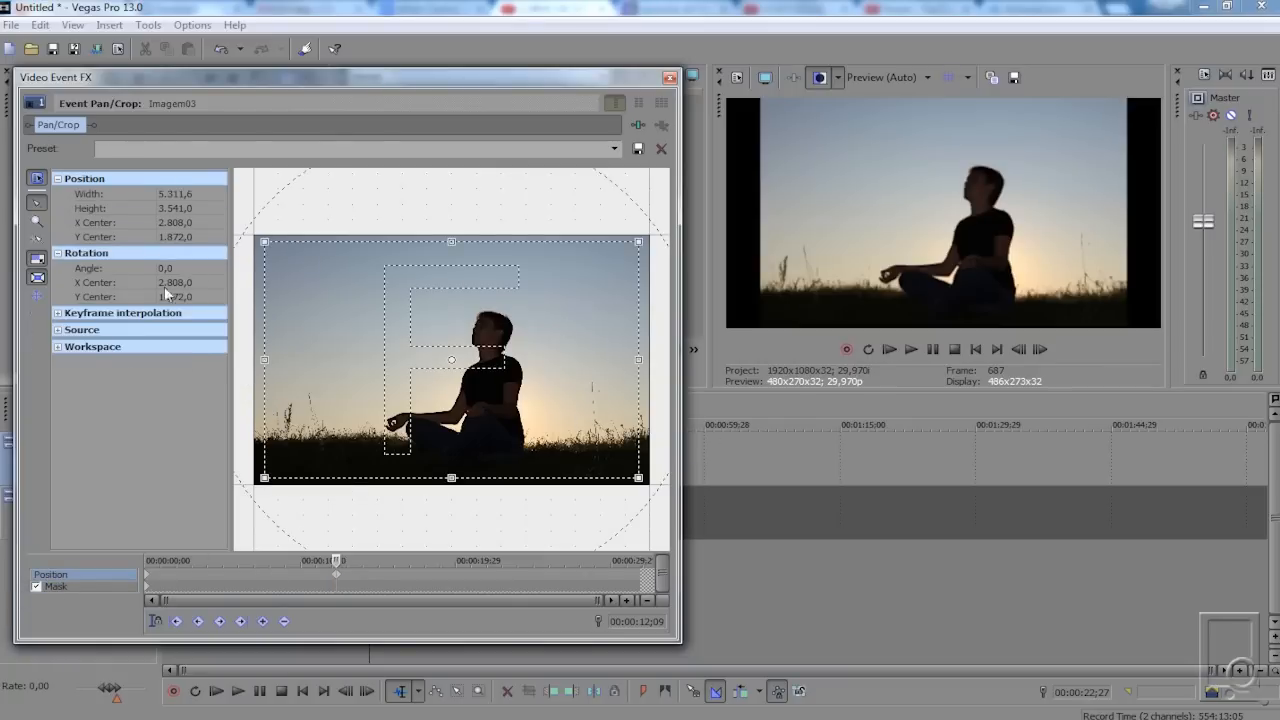
pyautogui.click(112, 588)
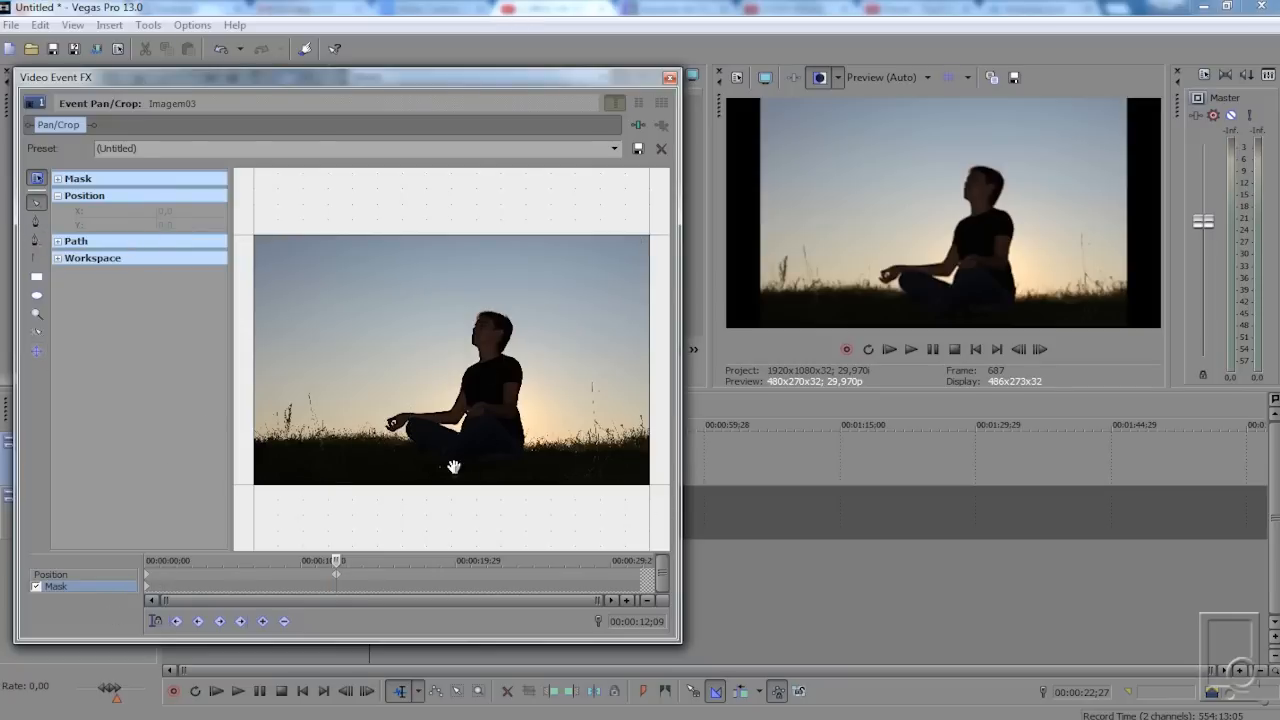
pyautogui.moveTo(293, 77); pyautogui.dragTo(635, 117)
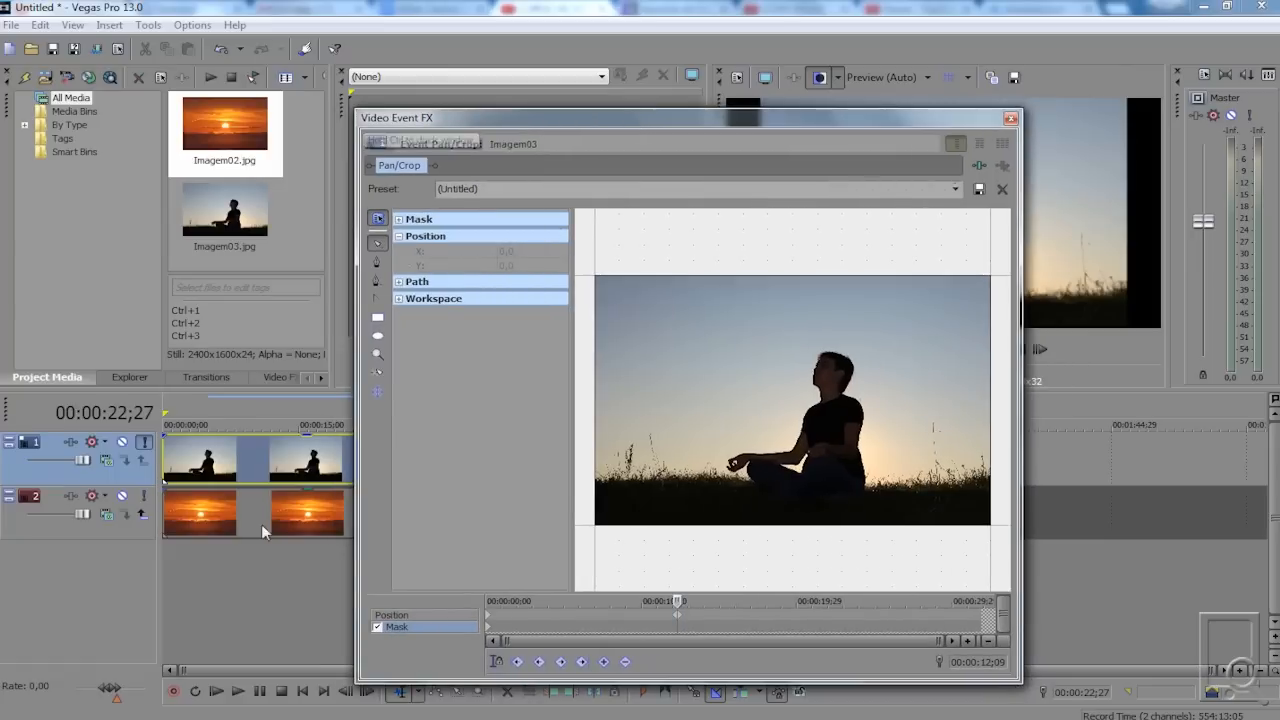
pyautogui.moveTo(531, 120); pyautogui.dragTo(208, 63)
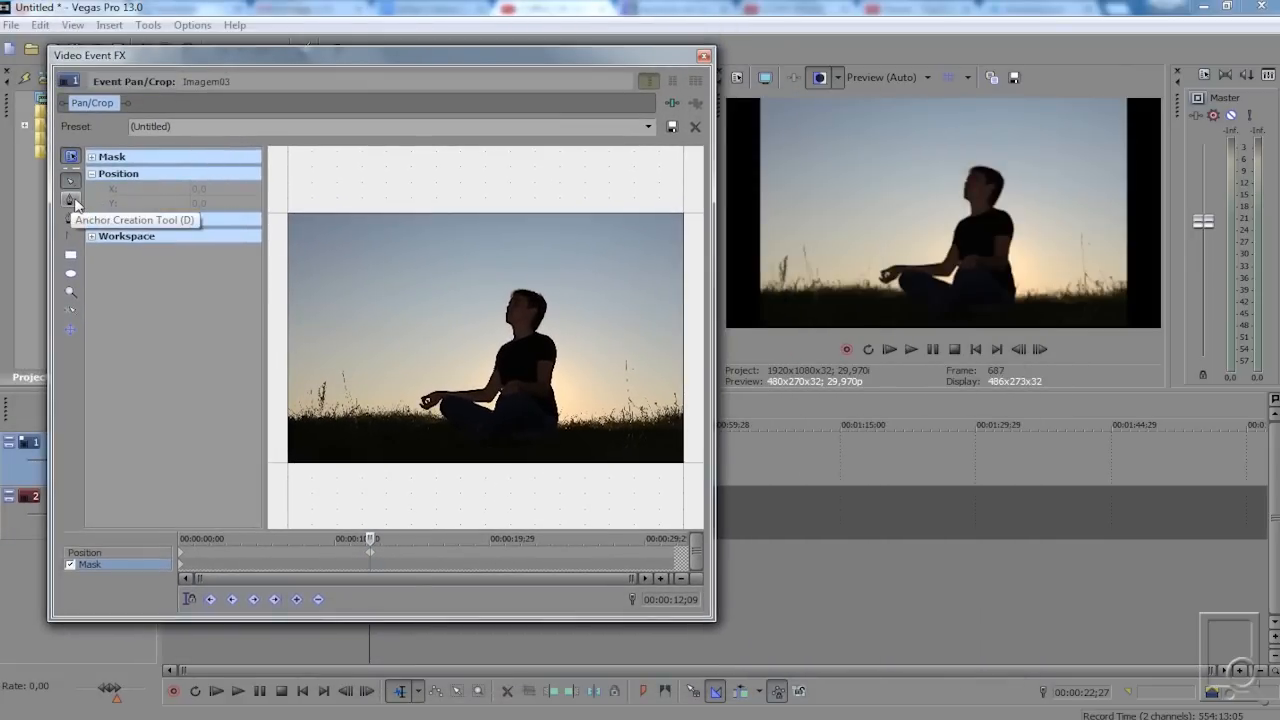
# Step: Start a mask path with the Anchor Creation tool along the grass line, up the man's back and around his head
pyautogui.click(77, 200)
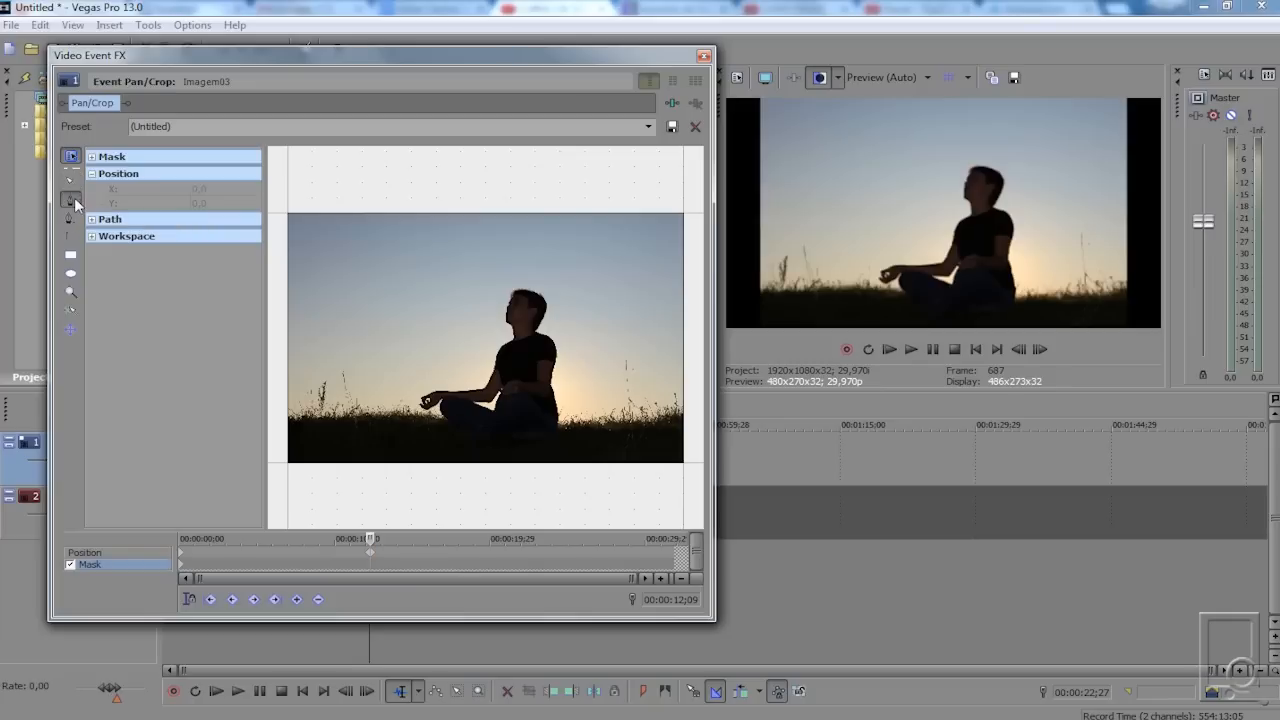
pyautogui.click(682, 415)
pyautogui.click(595, 421)
pyautogui.click(564, 424)
pyautogui.click(557, 402)
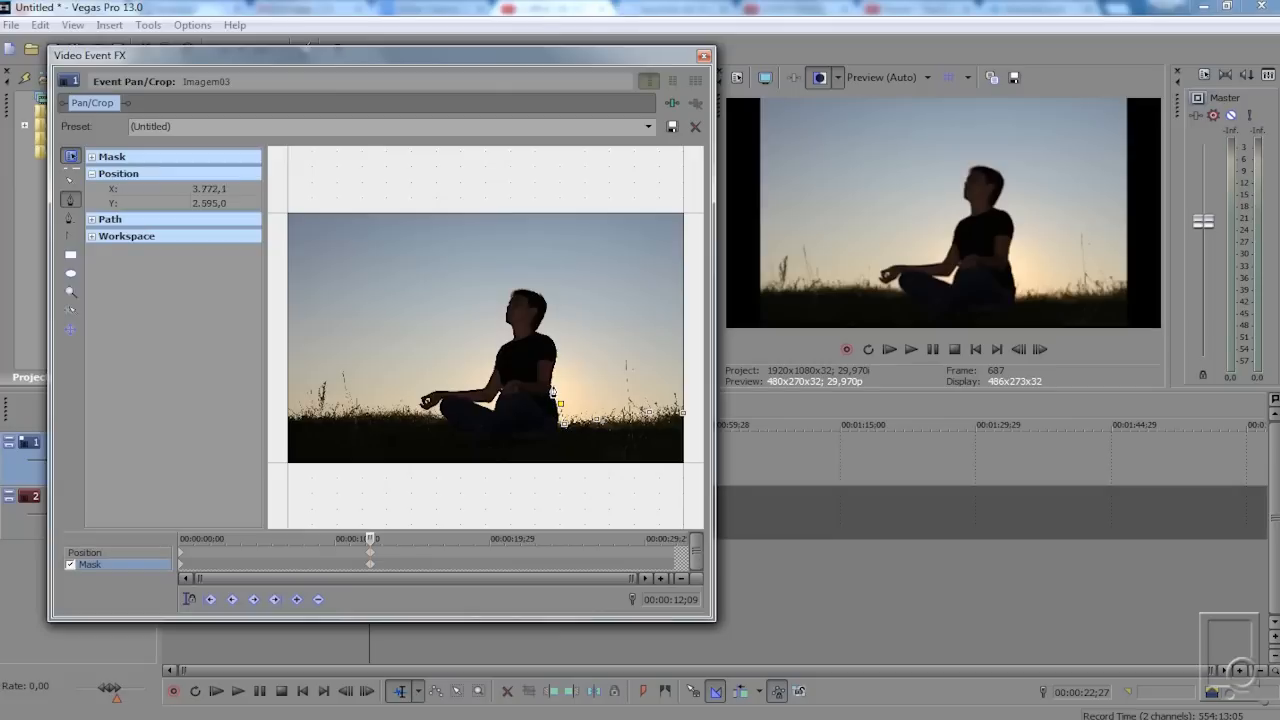
pyautogui.click(559, 369)
pyautogui.click(557, 340)
pyautogui.click(551, 307)
pyautogui.click(502, 290)
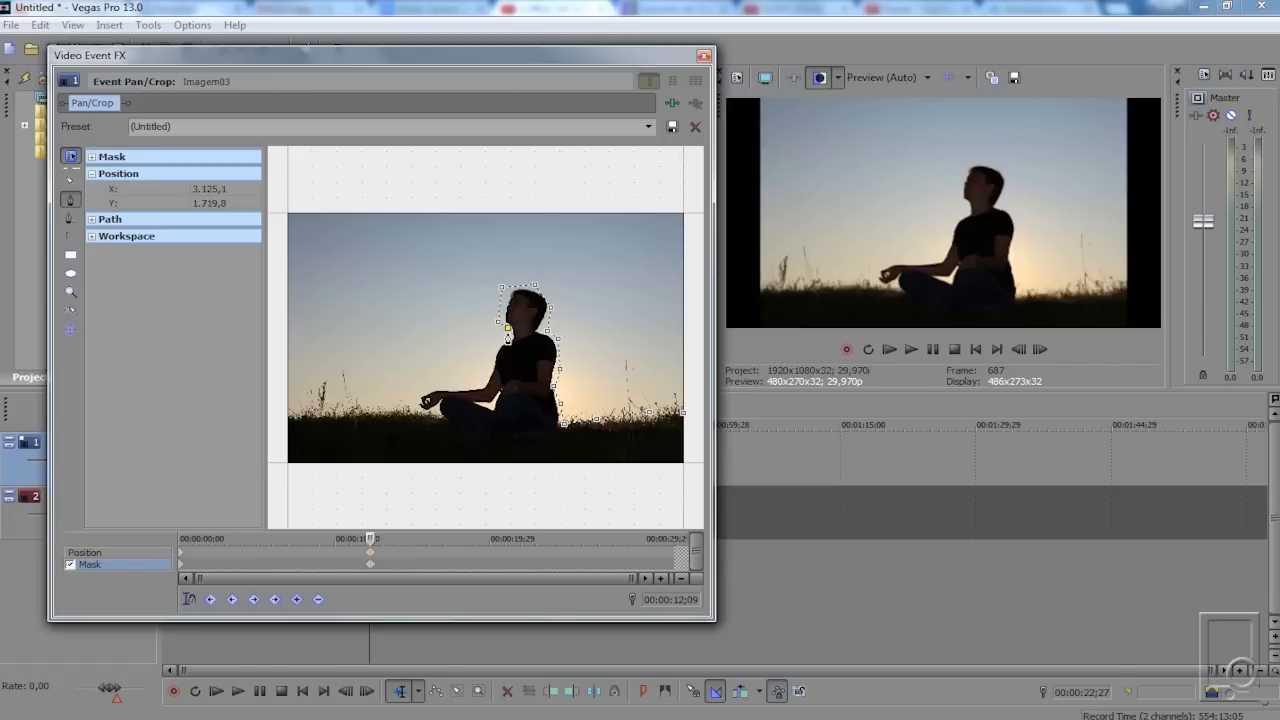
# Step: Continue the mask path down the man's front and arm, along the grass line, and close it below the image
pyautogui.click(503, 336)
pyautogui.click(487, 347)
pyautogui.click(487, 370)
pyautogui.click(472, 379)
pyautogui.click(433, 385)
pyautogui.click(403, 389)
pyautogui.click(377, 407)
pyautogui.click(338, 411)
pyautogui.click(287, 409)
pyautogui.click(282, 425)
pyautogui.click(296, 484)
pyautogui.click(610, 503)
pyautogui.click(690, 491)
pyautogui.click(693, 440)
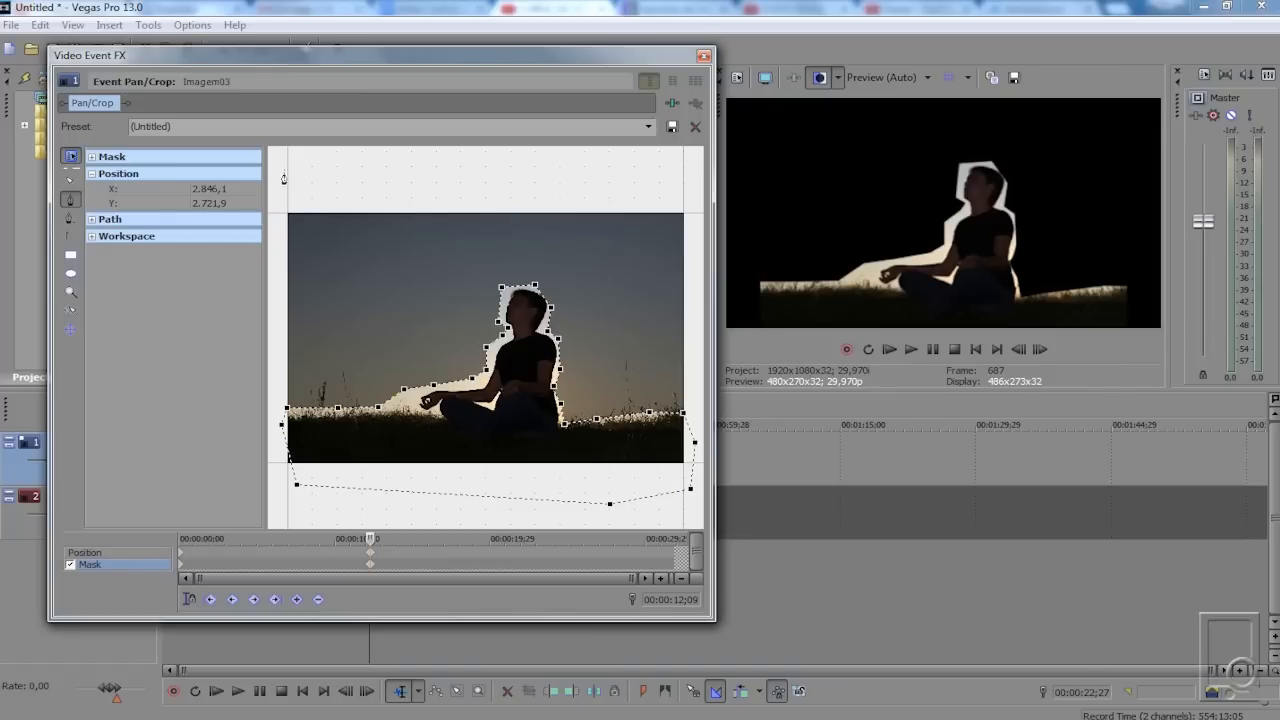
pyautogui.click(703, 57)
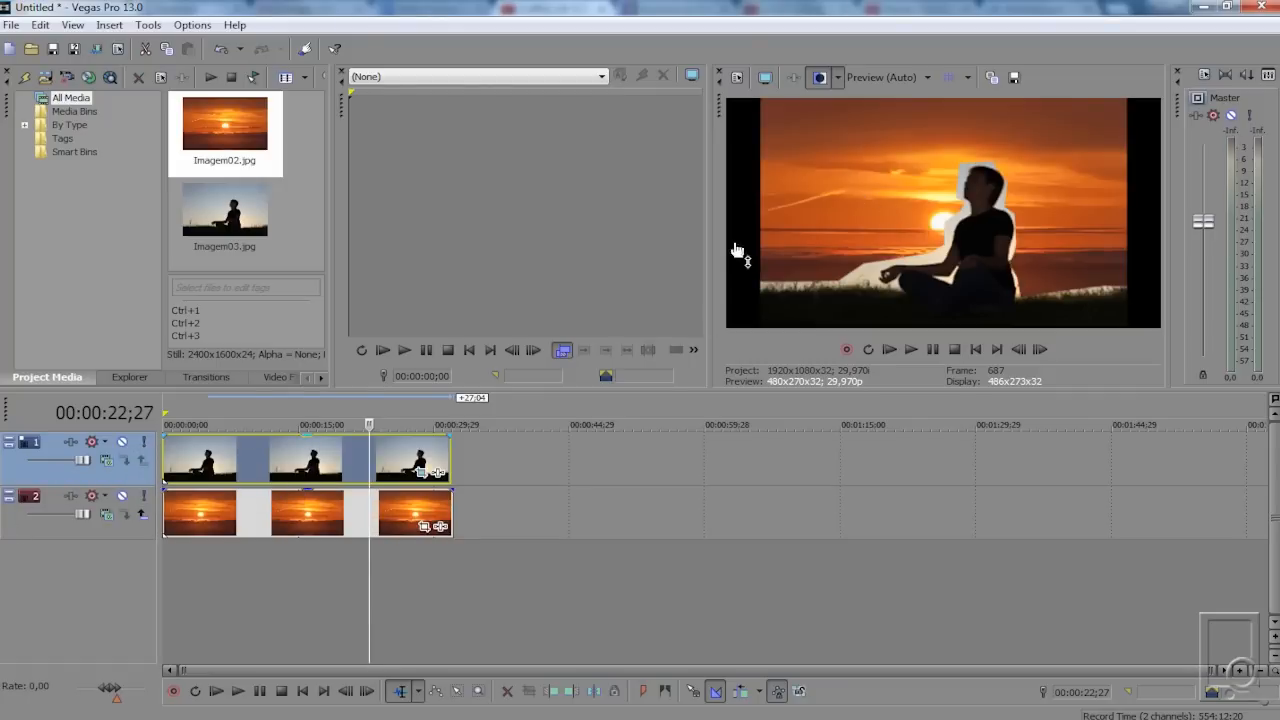
# Step: Reopen the Imagem03 clip's Pan/Crop, delete the three mask anchors around the head with the Anchor Deletion tool and reset the mask
pyautogui.click(421, 473)
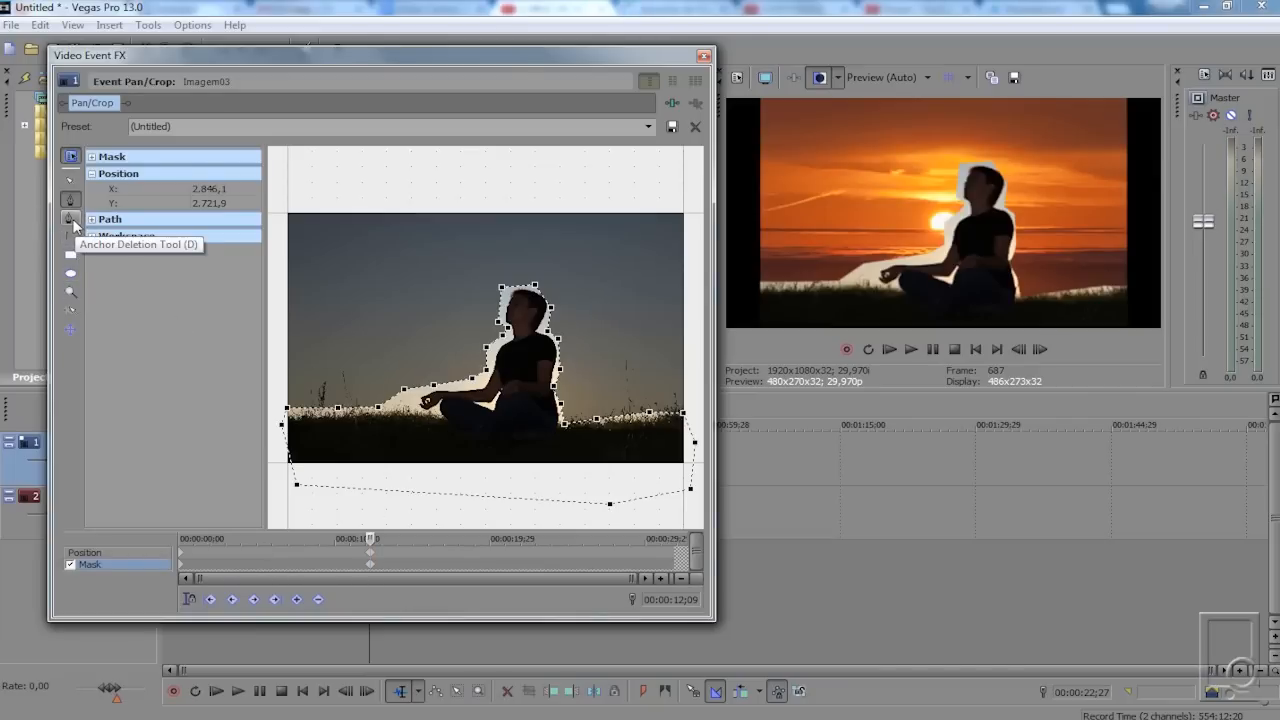
pyautogui.click(70, 218)
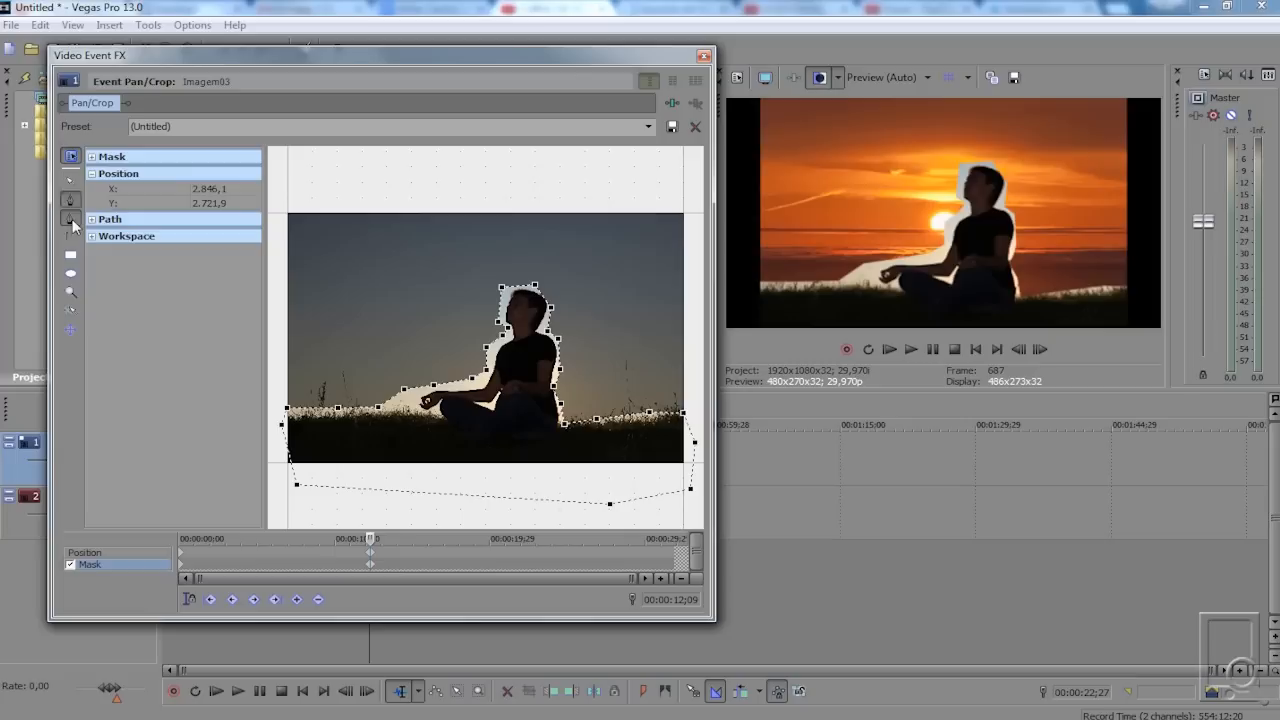
pyautogui.click(502, 290)
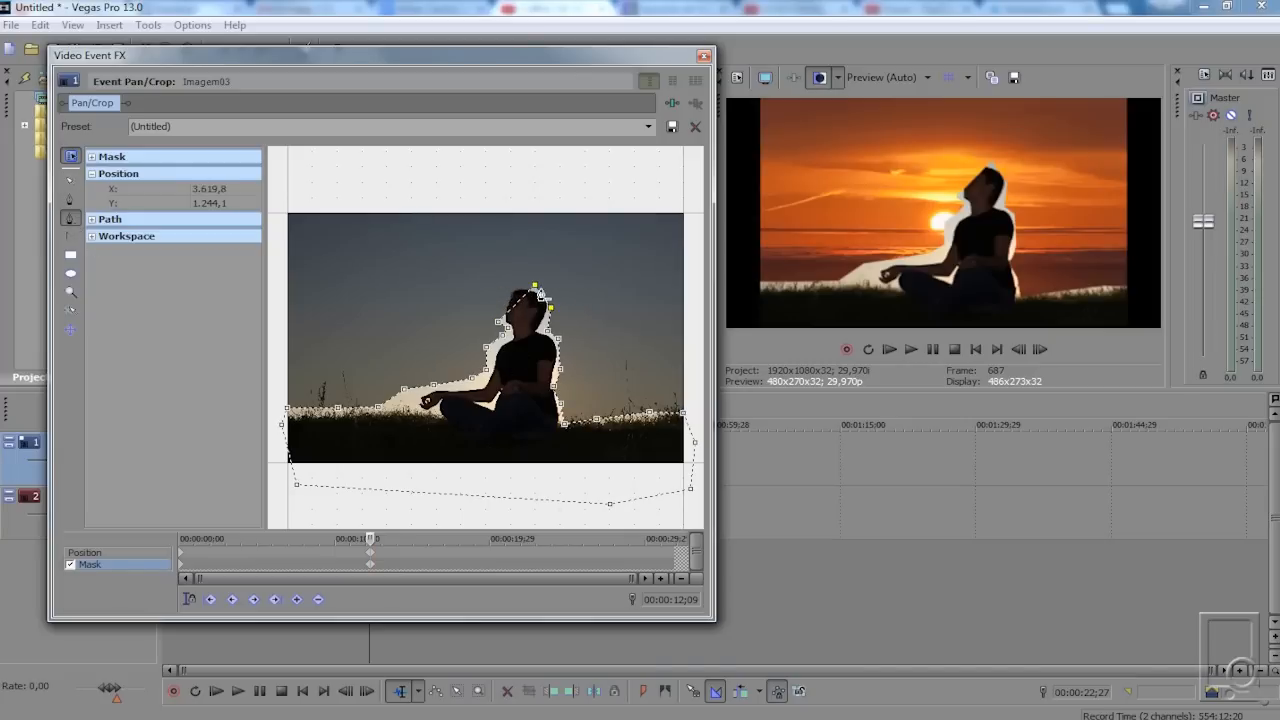
pyautogui.click(537, 288)
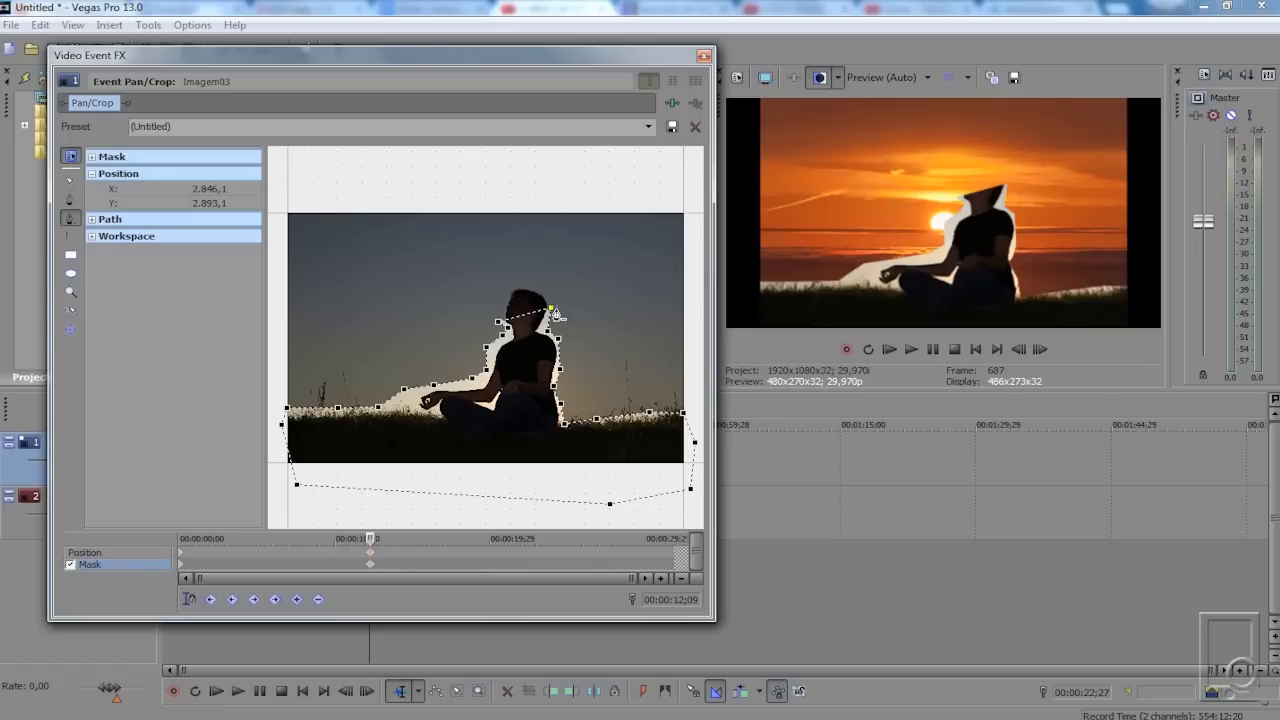
pyautogui.click(551, 314)
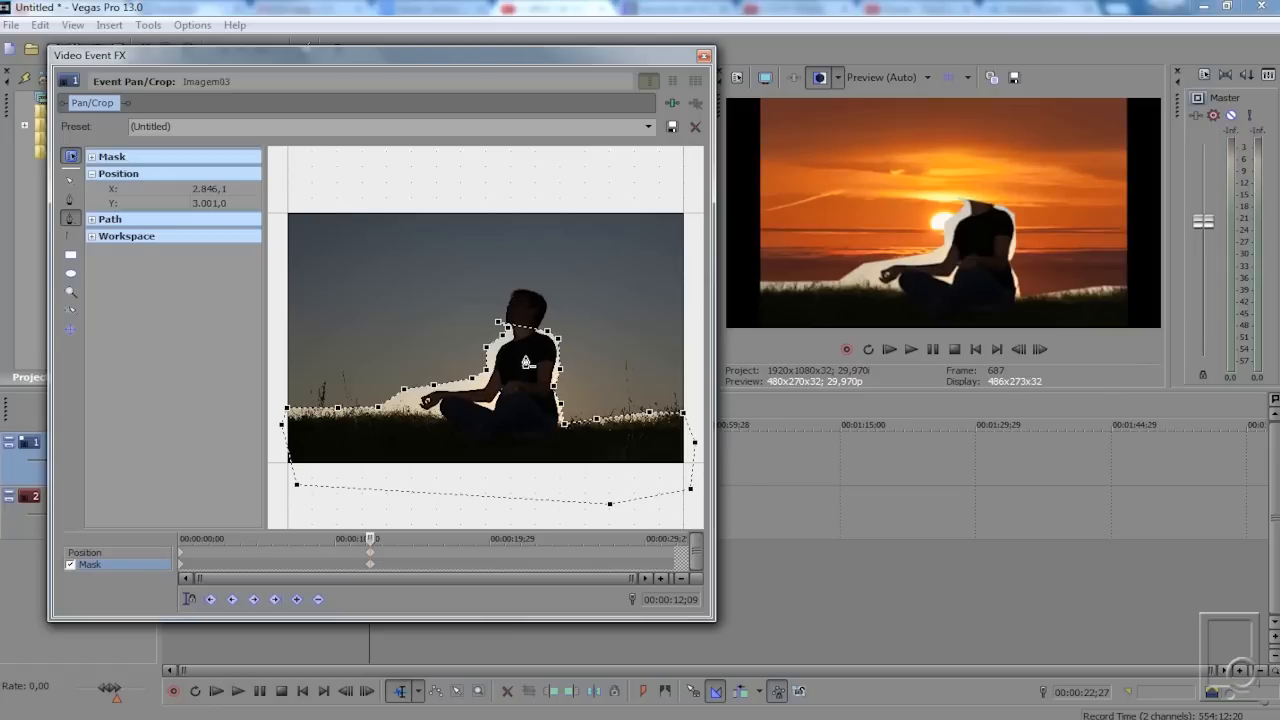
pyautogui.rightClick(508, 387)
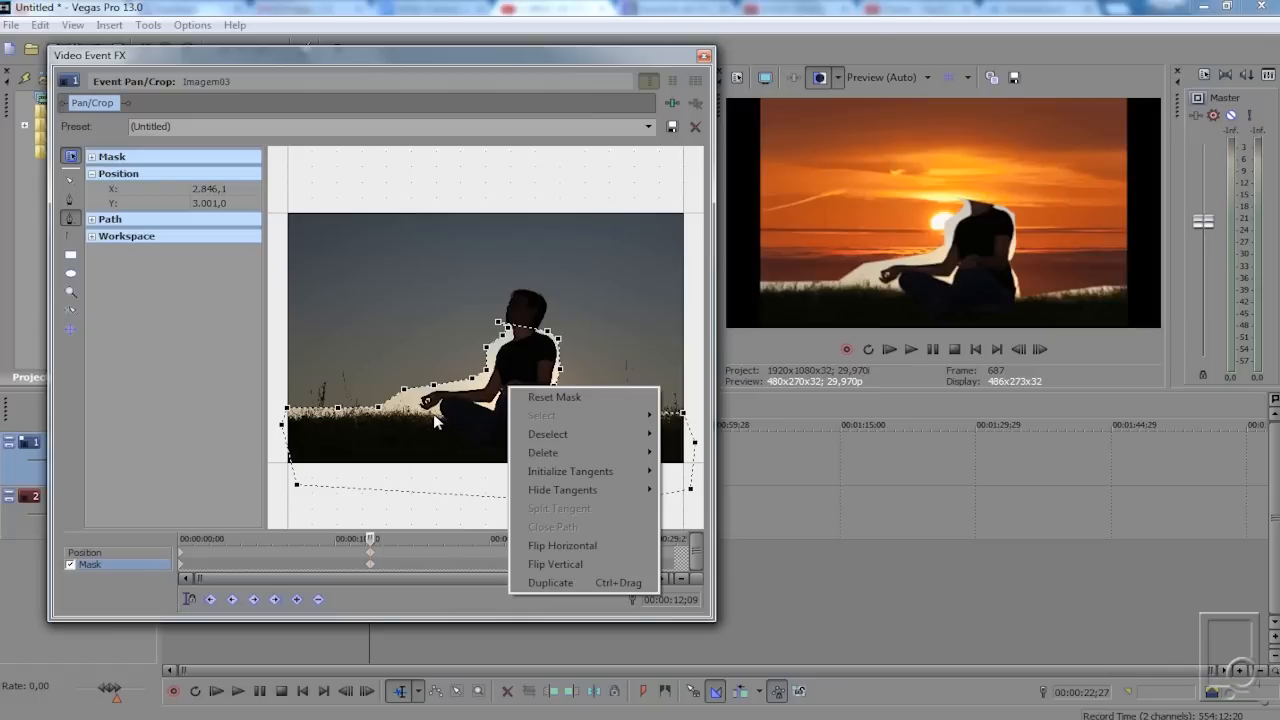
pyautogui.click(553, 399)
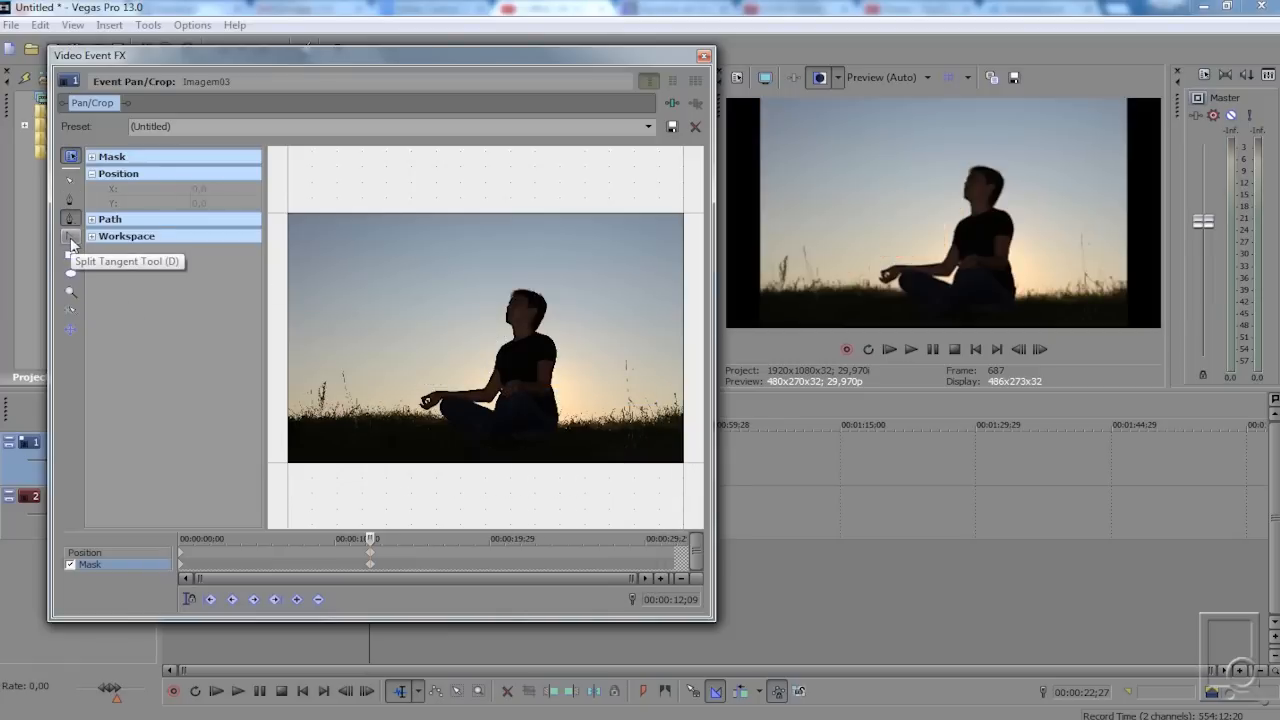
# Step: Place two mask anchors in the sky beside the man and curve the second one with the Split Tangent tool
pyautogui.click(71, 240)
pyautogui.click(74, 197)
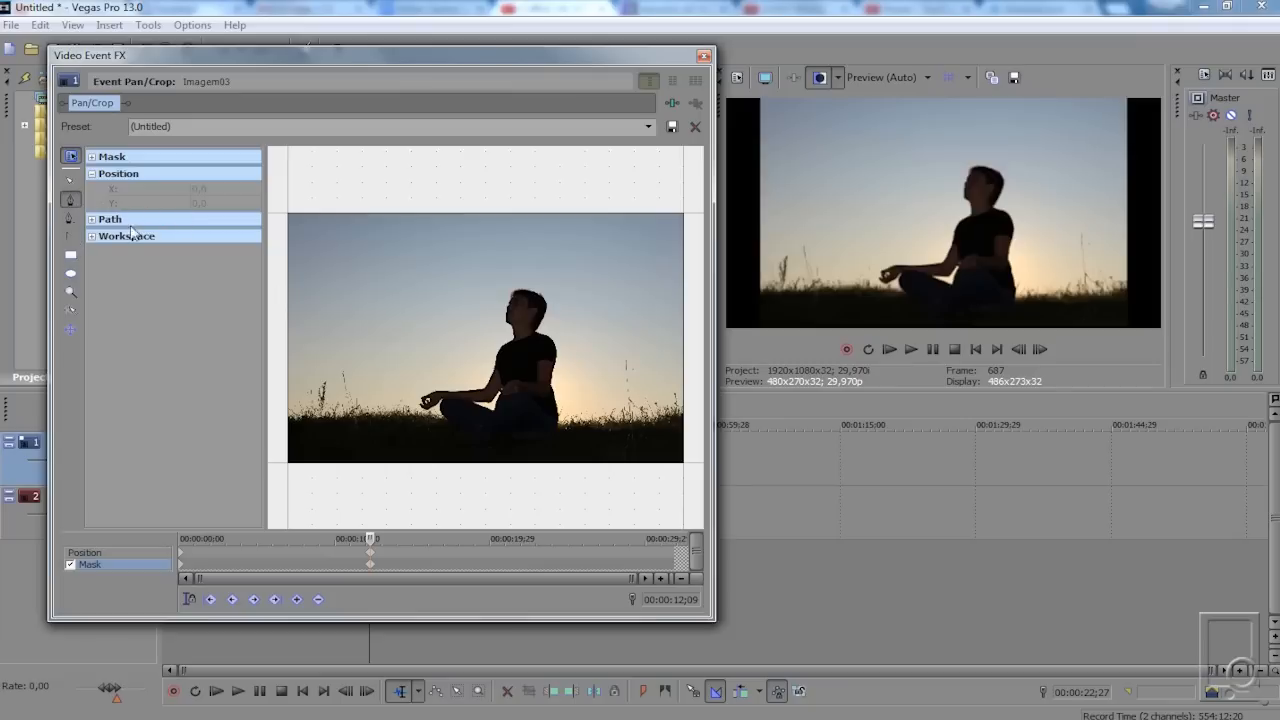
pyautogui.click(387, 382)
pyautogui.click(463, 311)
pyautogui.click(70, 236)
pyautogui.moveTo(465, 311); pyautogui.dragTo(586, 334)
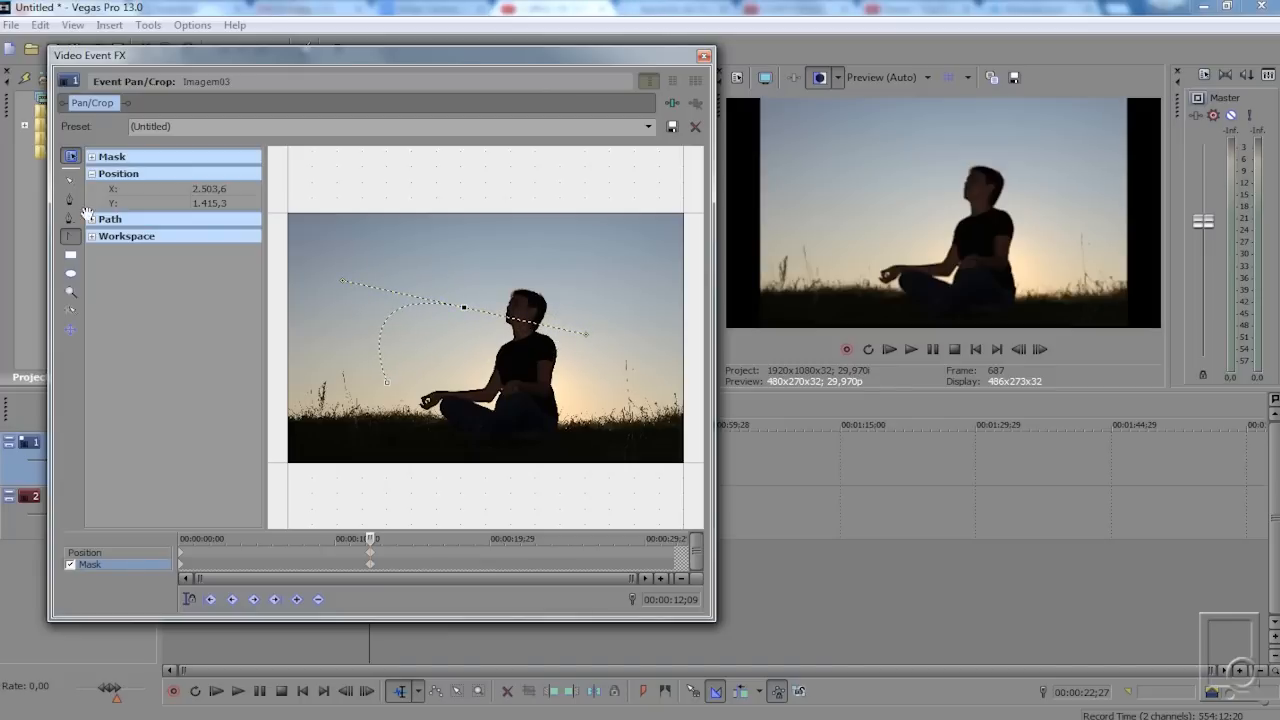
# Step: Add a curved third anchor near the man's forearm, close the mask path and reset the mask
pyautogui.click(70, 199)
pyautogui.moveTo(482, 391); pyautogui.dragTo(498, 412)
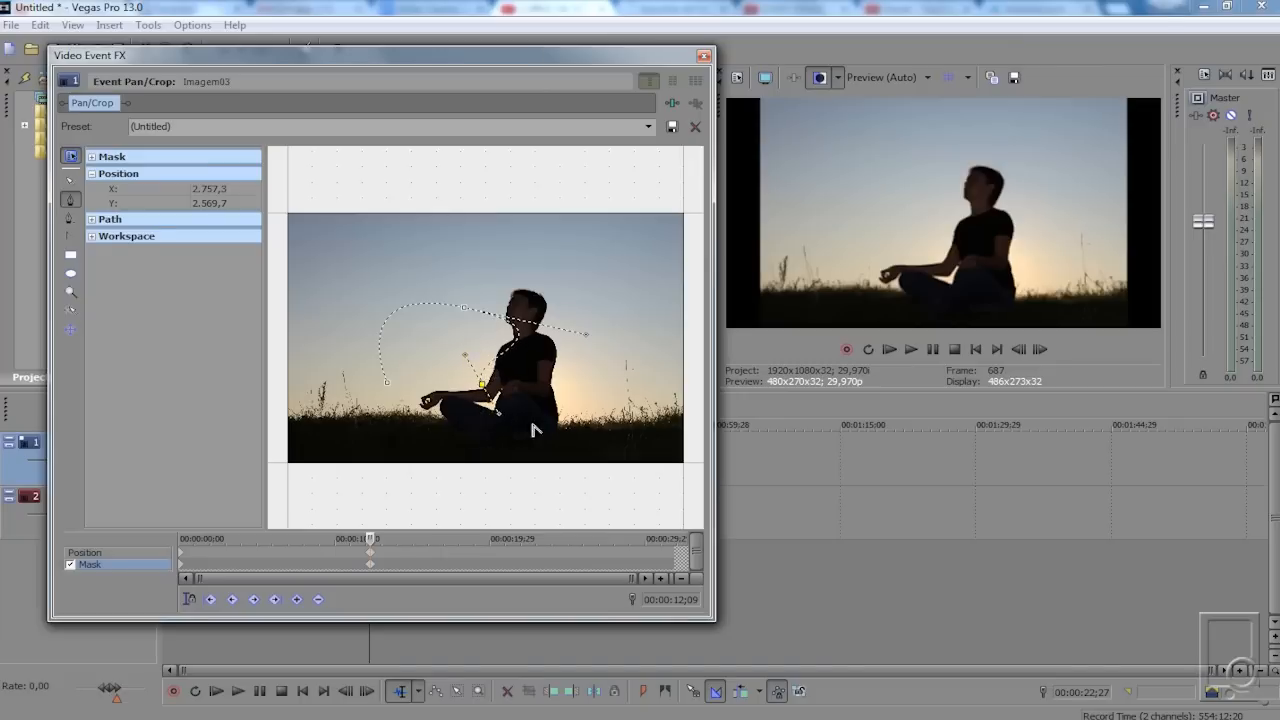
pyautogui.click(388, 383)
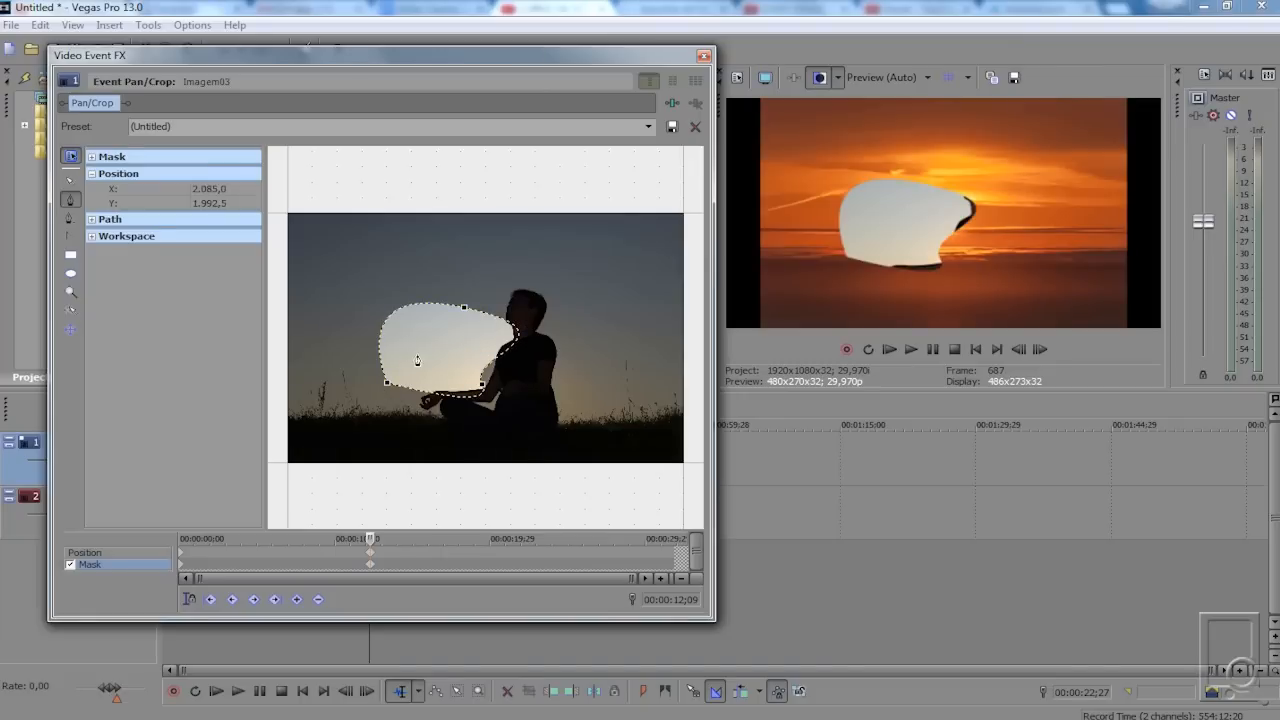
pyautogui.rightClick(418, 360)
pyautogui.click(446, 368)
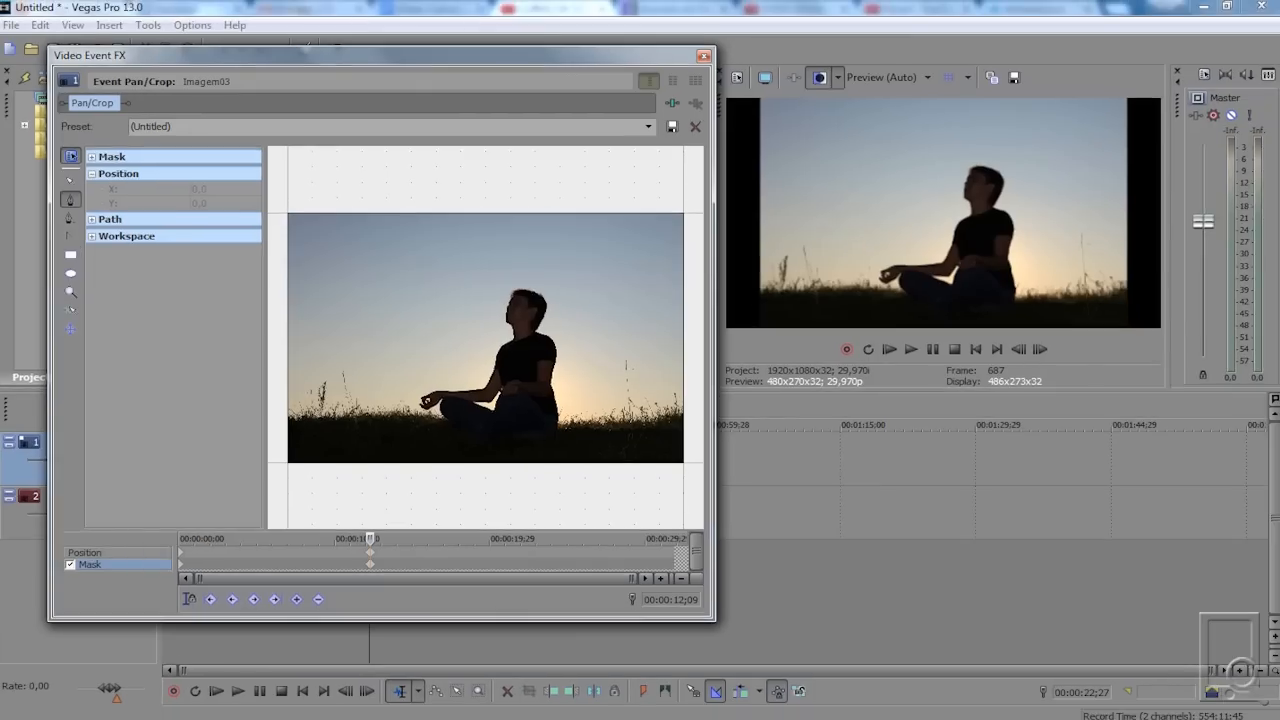
# Step: Draw a rectangular mask around the man centred near X 2.934,9 and Y 2.049,6, and try its different edge feathering types
pyautogui.click(145, 258)
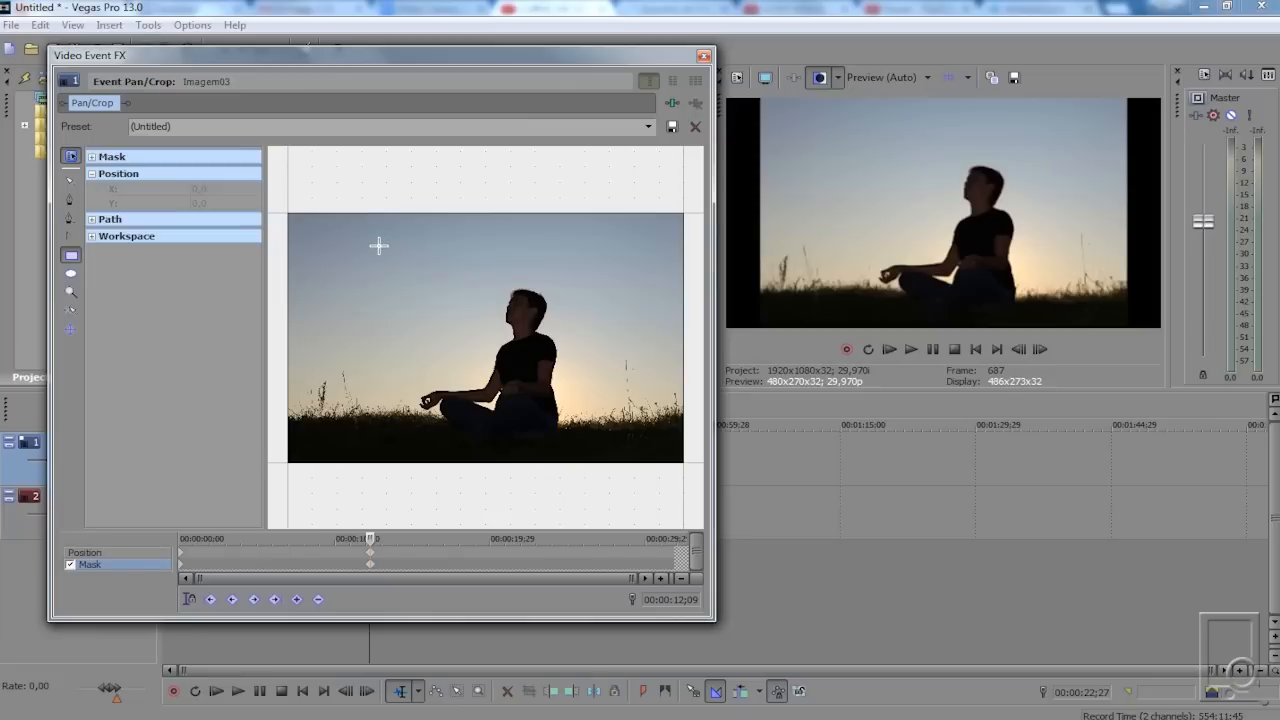
pyautogui.moveTo(380, 245); pyautogui.dragTo(609, 453)
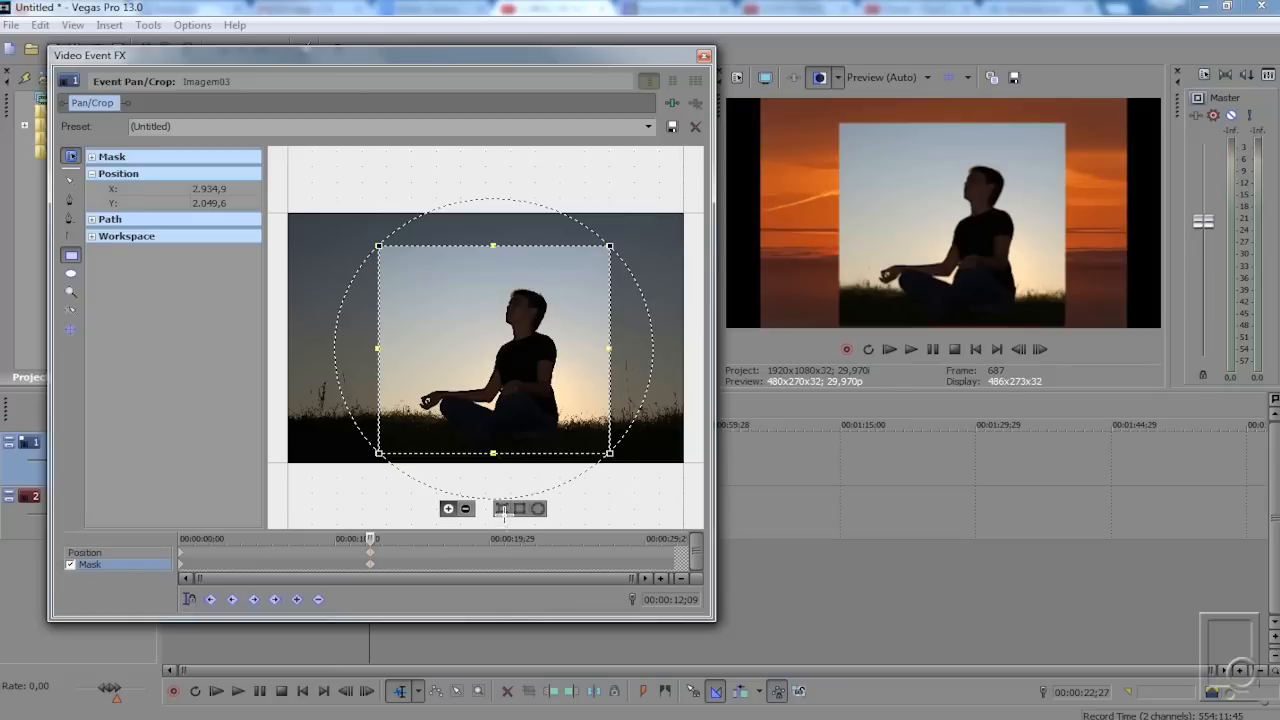
pyautogui.click(503, 509)
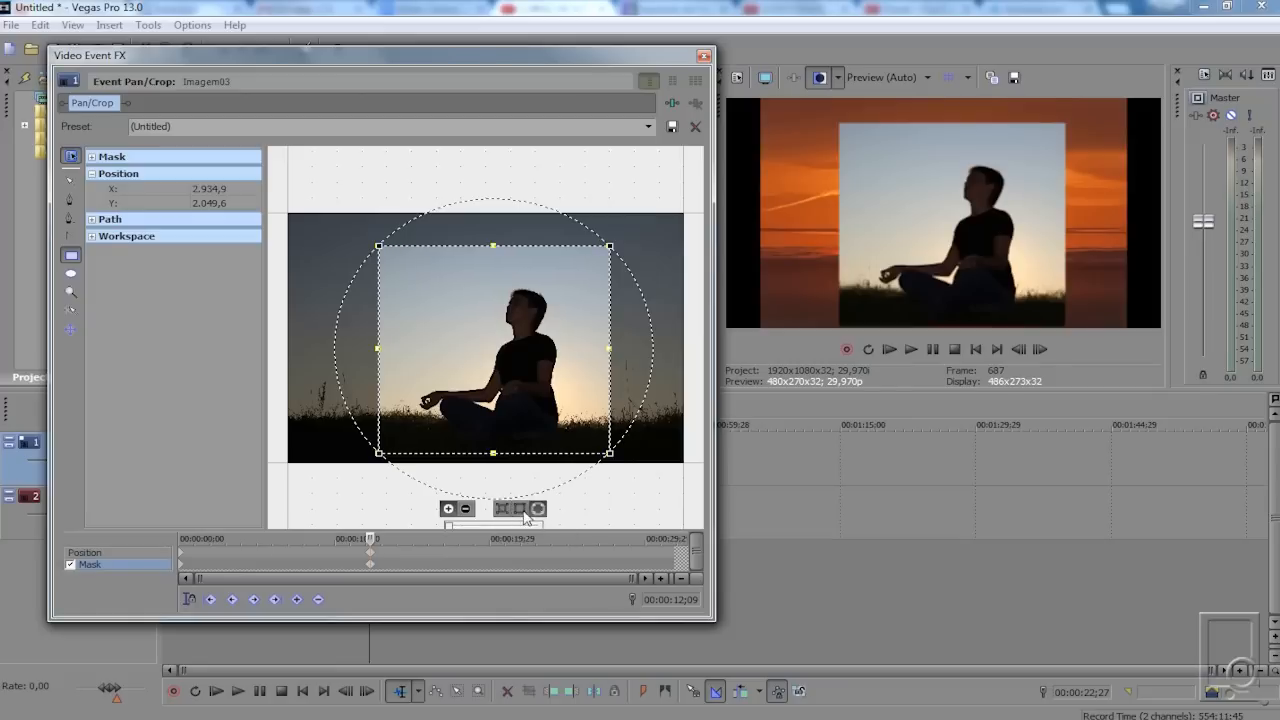
pyautogui.click(484, 526)
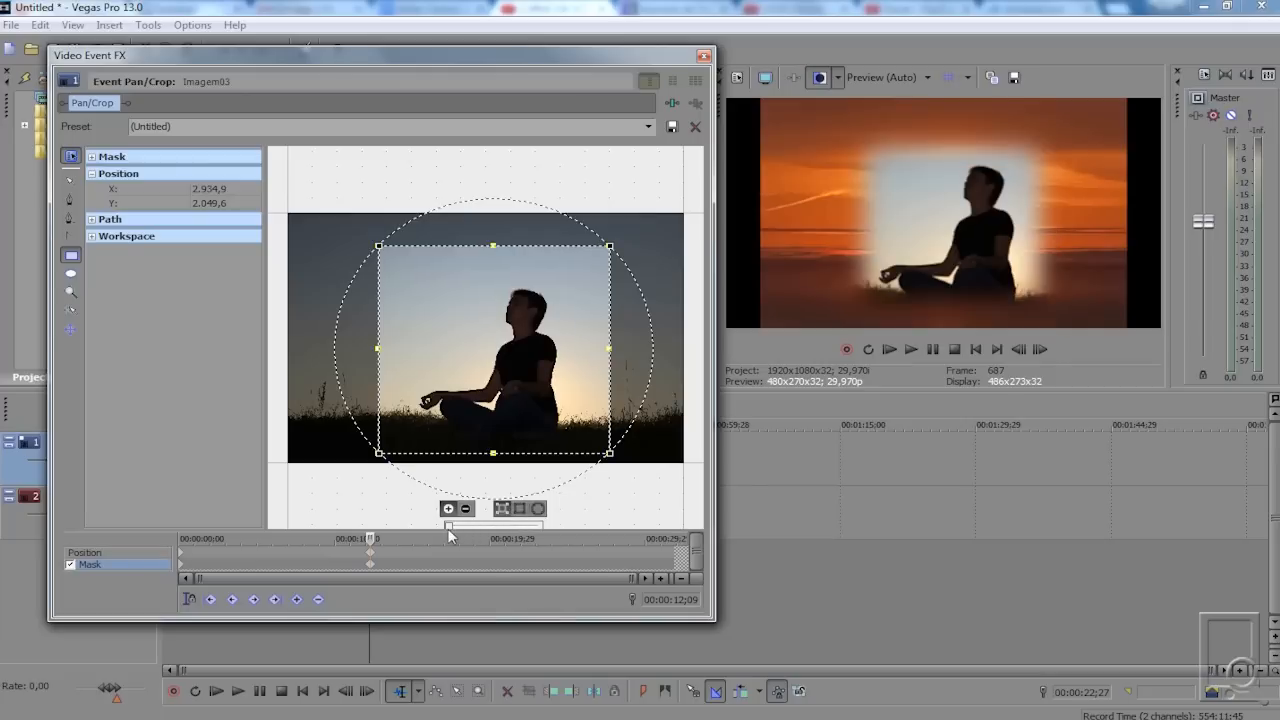
pyautogui.click(520, 508)
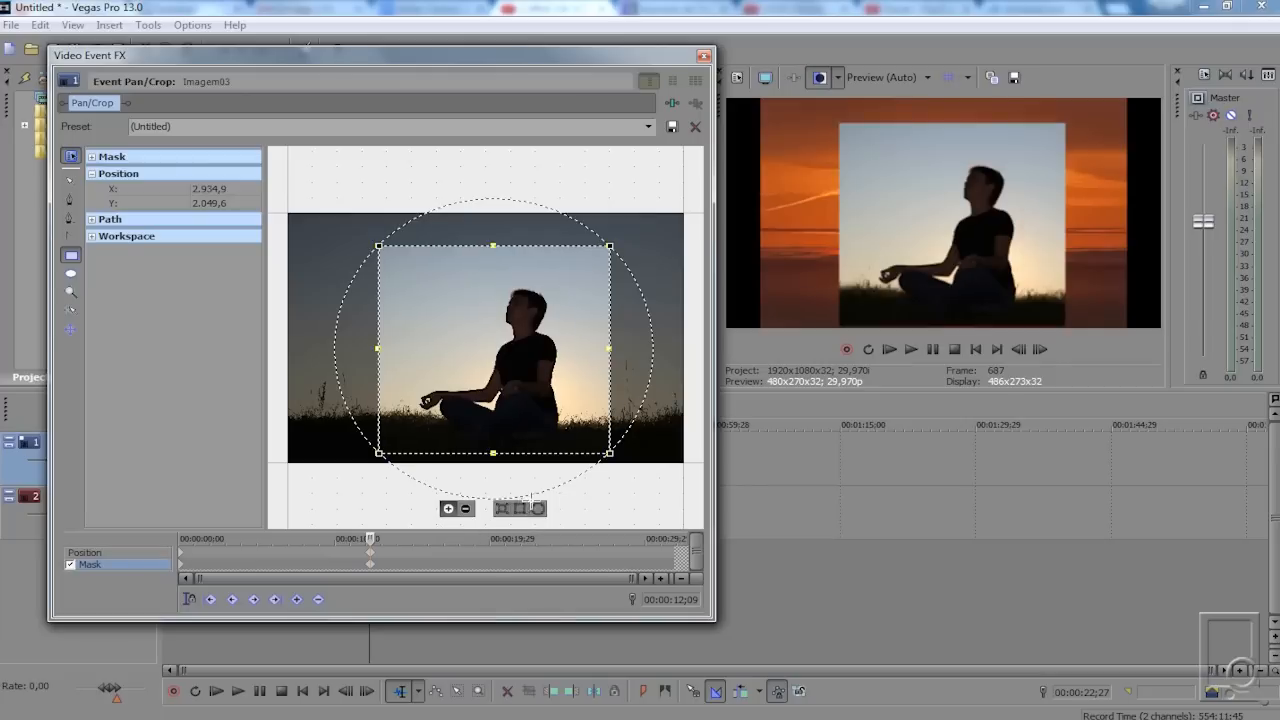
pyautogui.click(537, 509)
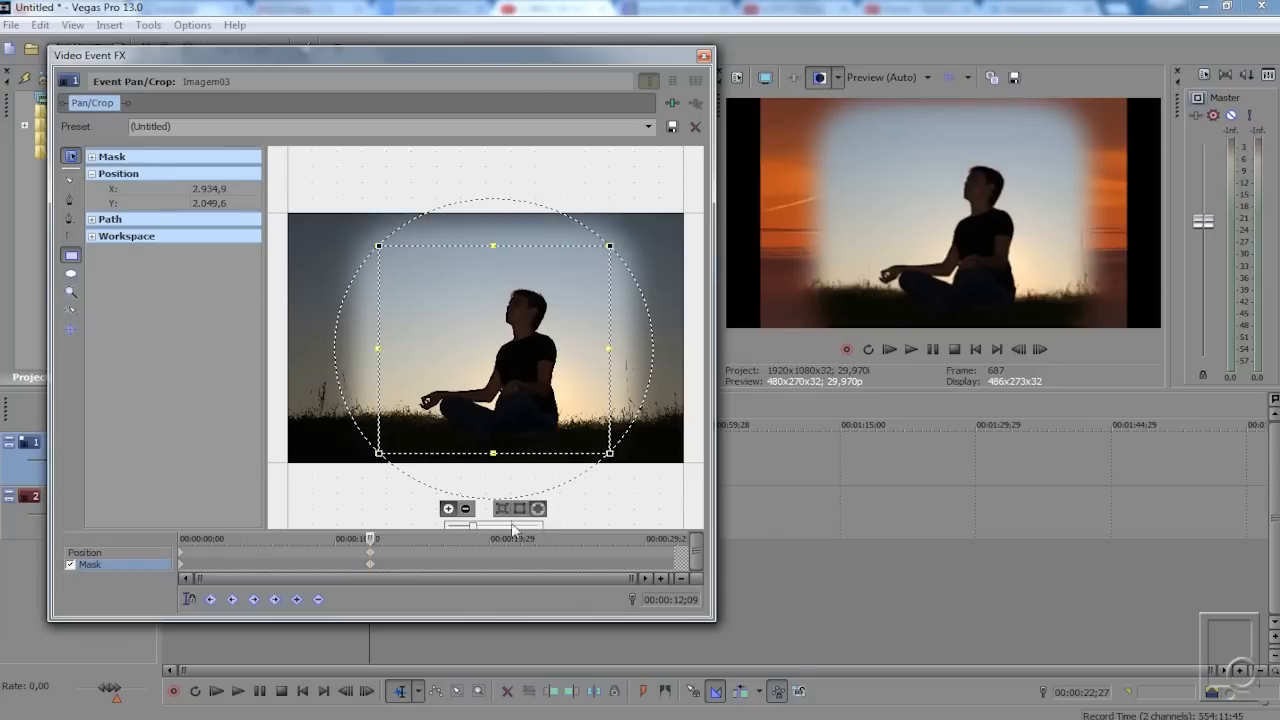
# Step: Try the negative and positive modes on the rectangular mask
pyautogui.click(465, 508)
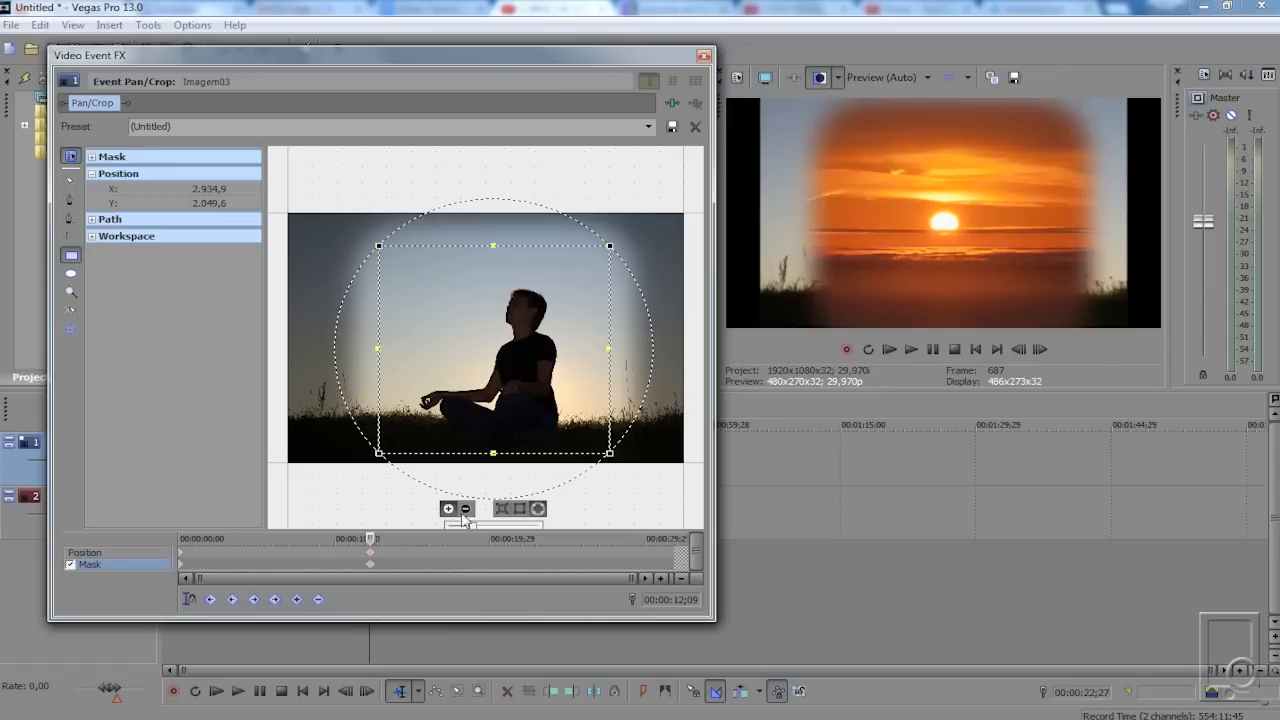
pyautogui.click(450, 511)
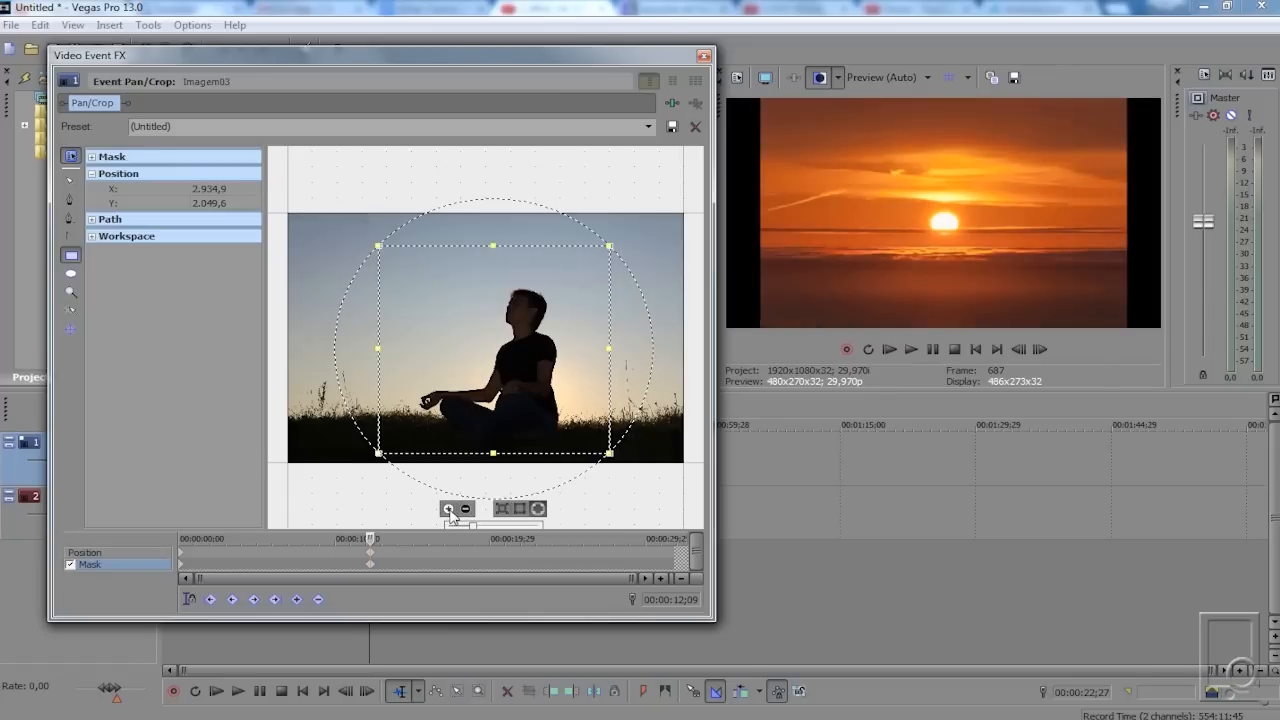
pyautogui.click(465, 513)
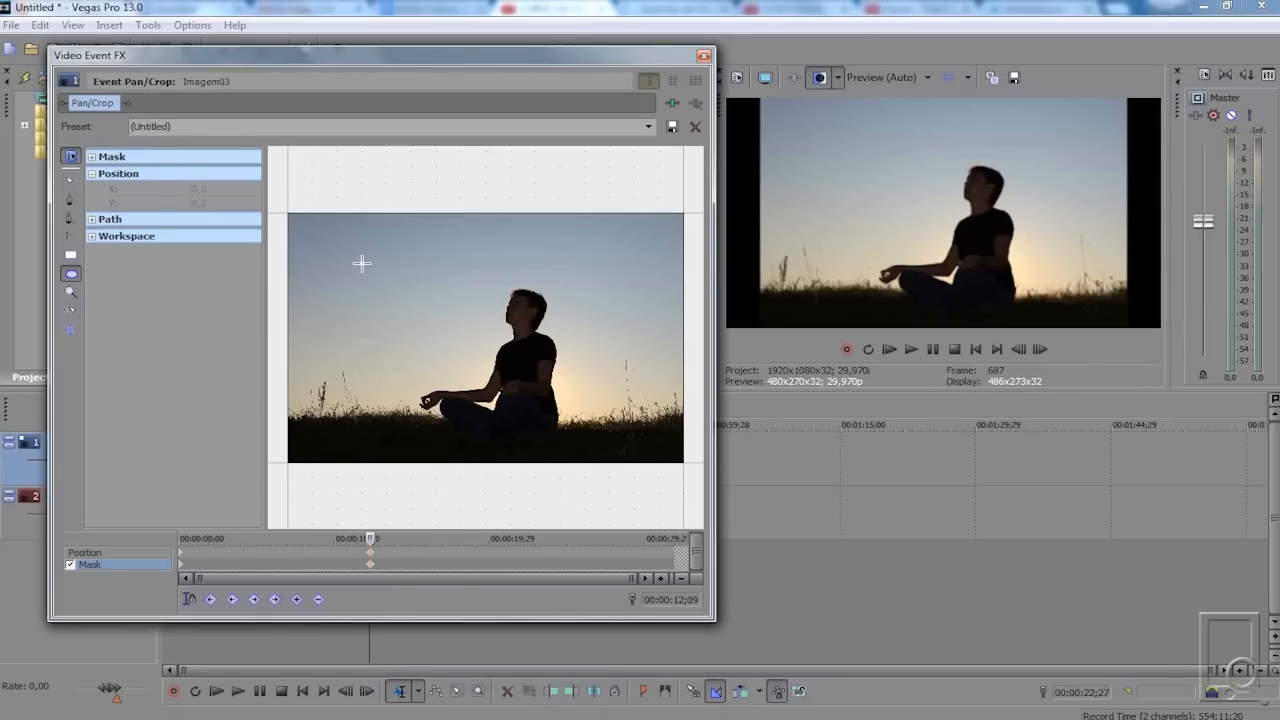
# Step: Draw an oval mask around the man centred near X 2.928,5 and Y 2.442,8, and reset the mask
pyautogui.moveTo(361, 263); pyautogui.dragTo(428, 322)
pyautogui.moveTo(514, 434); pyautogui.dragTo(625, 488)
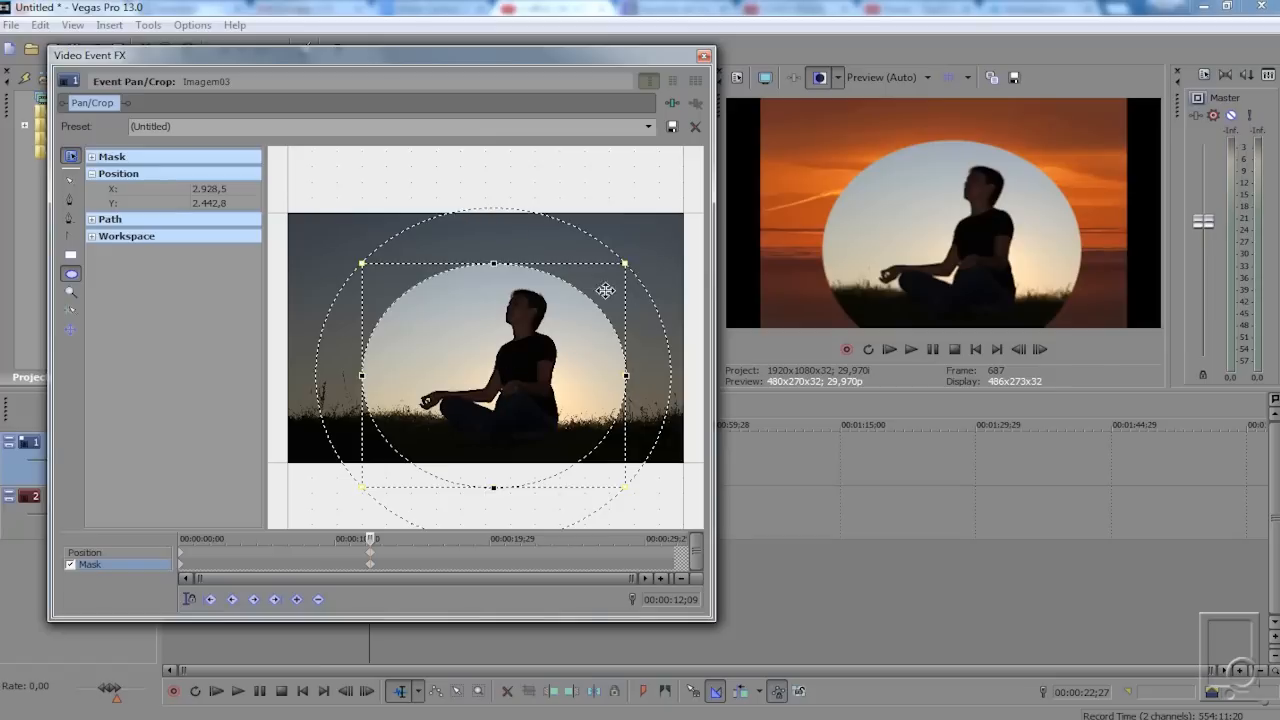
pyautogui.rightClick(491, 356)
pyautogui.click(540, 379)
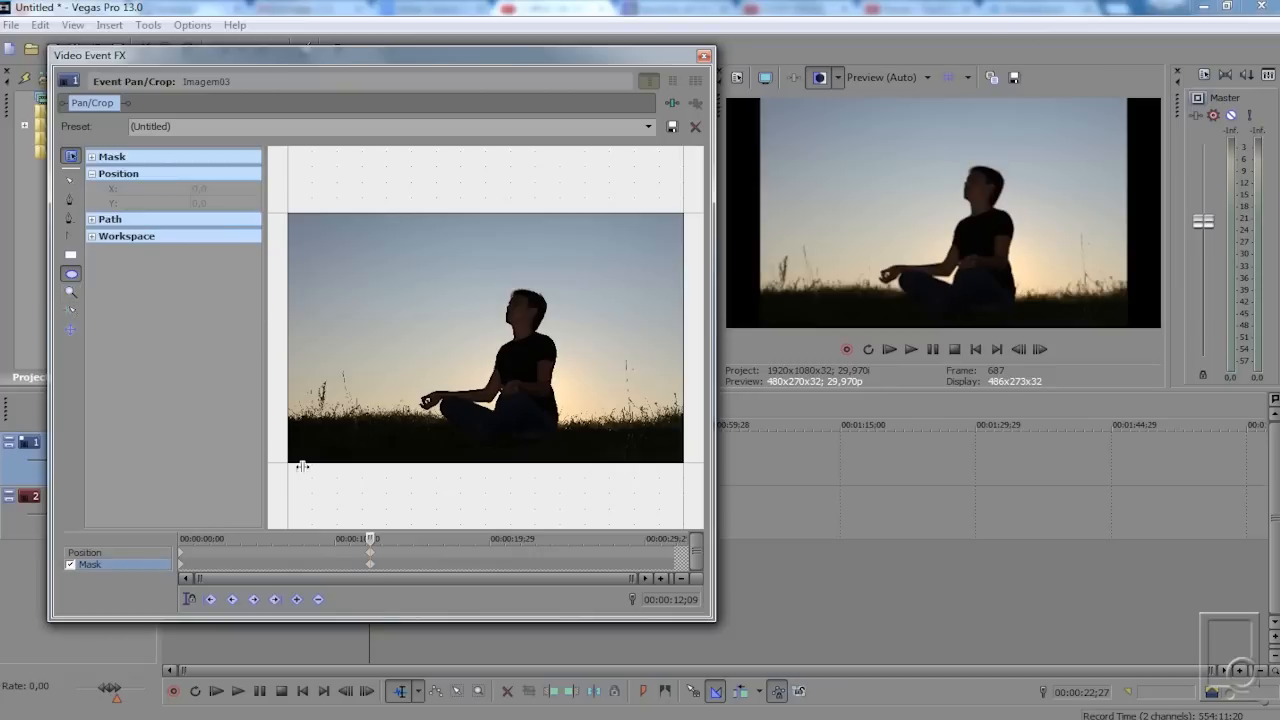
# Step: Draw a closed seven-point mask of straight segments around the seated man, centred near X 3.030,0 and Y 2.316,0
pyautogui.click(74, 182)
pyautogui.click(70, 199)
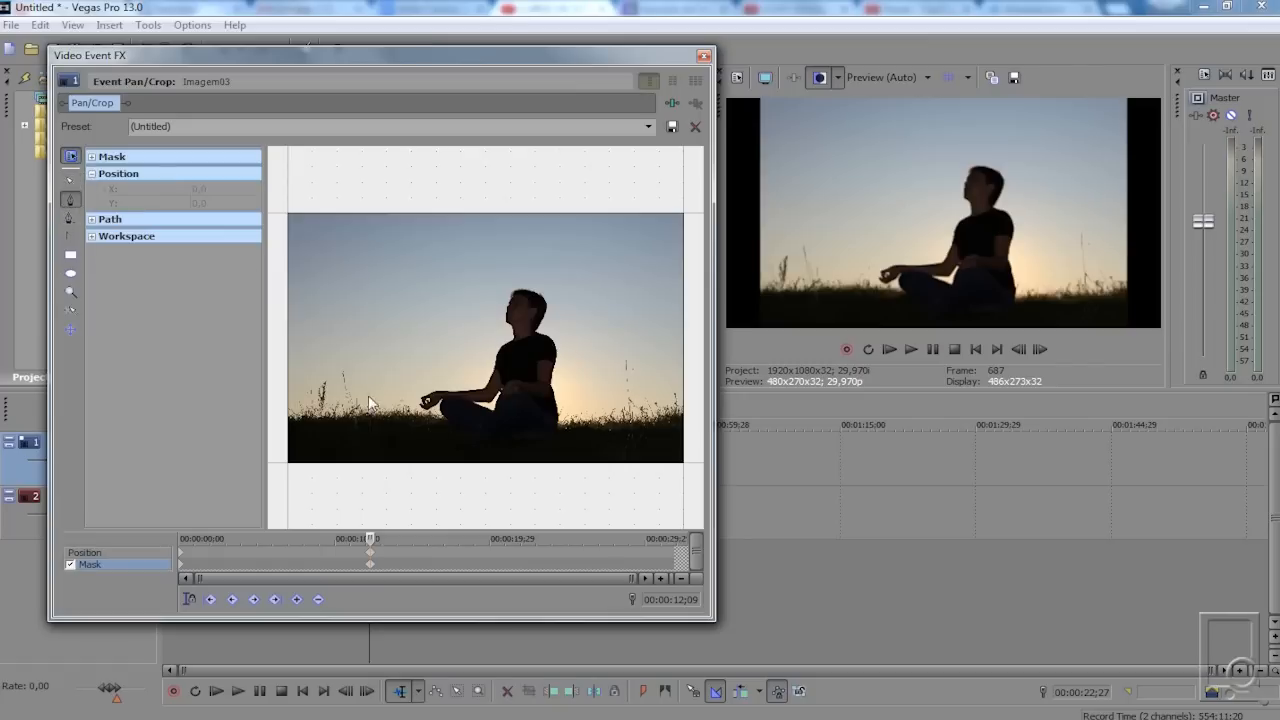
pyautogui.click(400, 411)
pyautogui.click(449, 371)
pyautogui.click(510, 270)
pyautogui.click(582, 283)
pyautogui.click(598, 424)
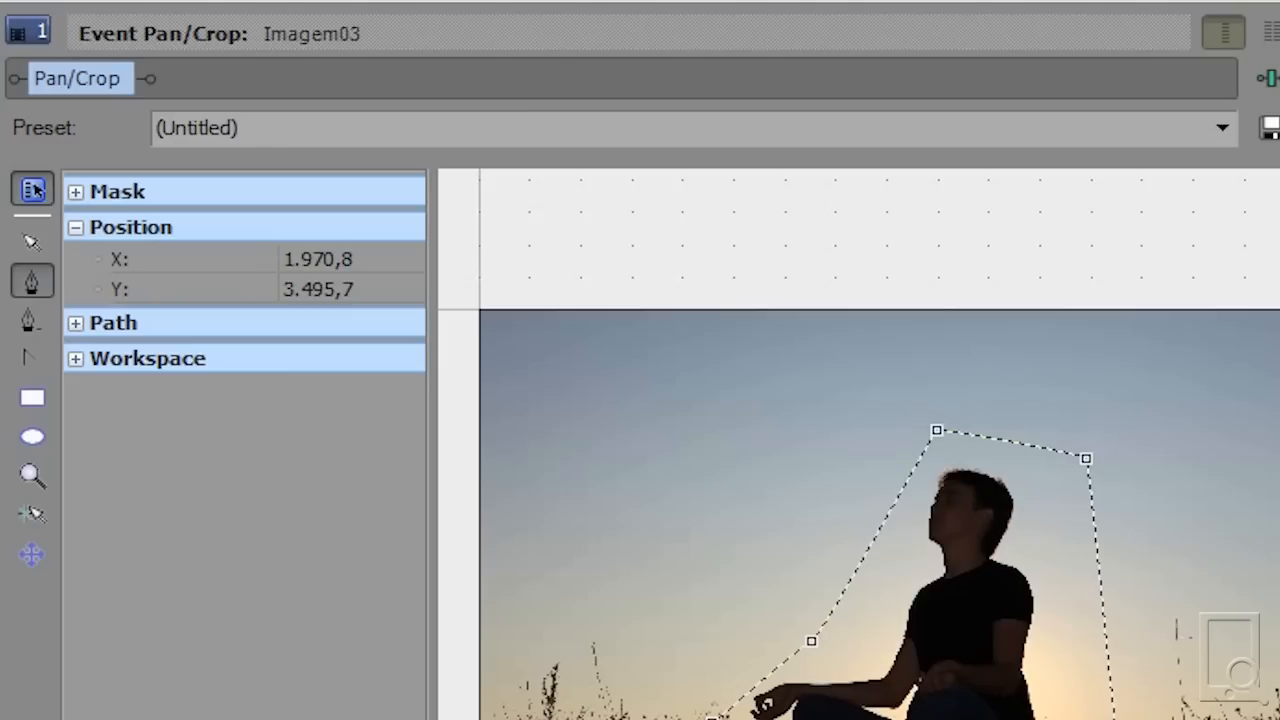
pyautogui.click(712, 719)
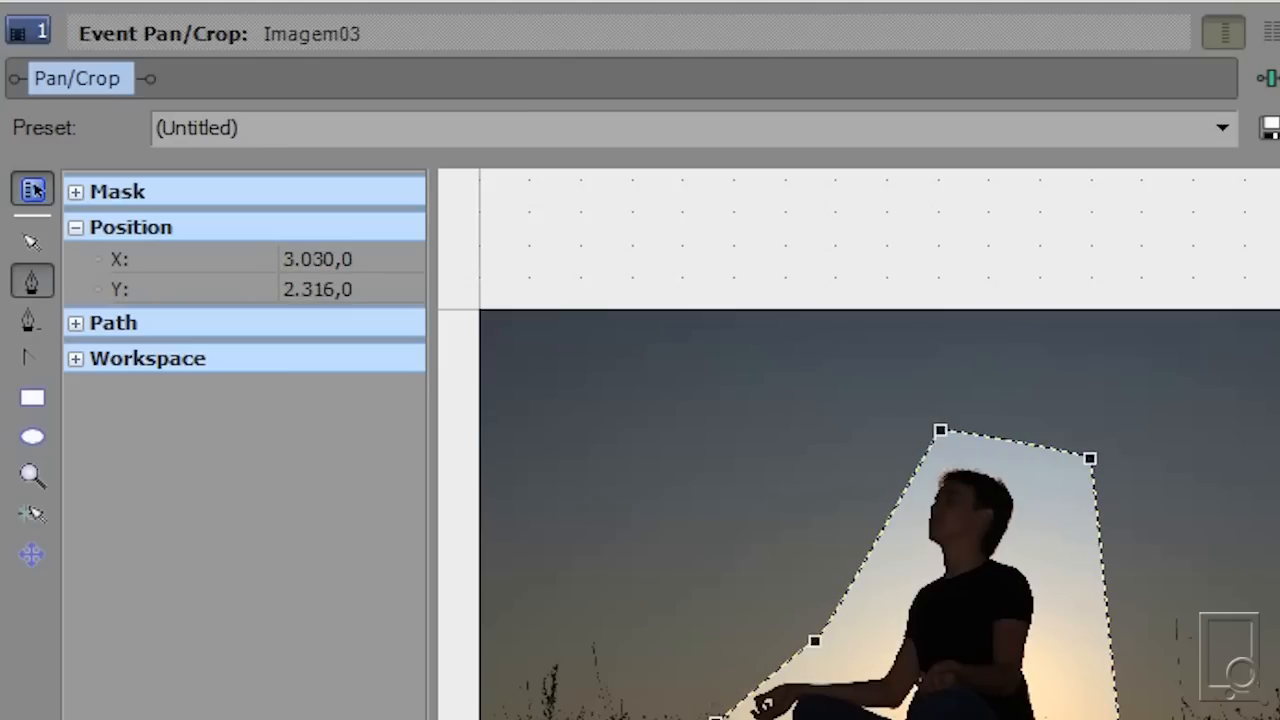
# Step: Set the mask's X position to 3.035,0
pyautogui.click(79, 188)
pyautogui.click(79, 189)
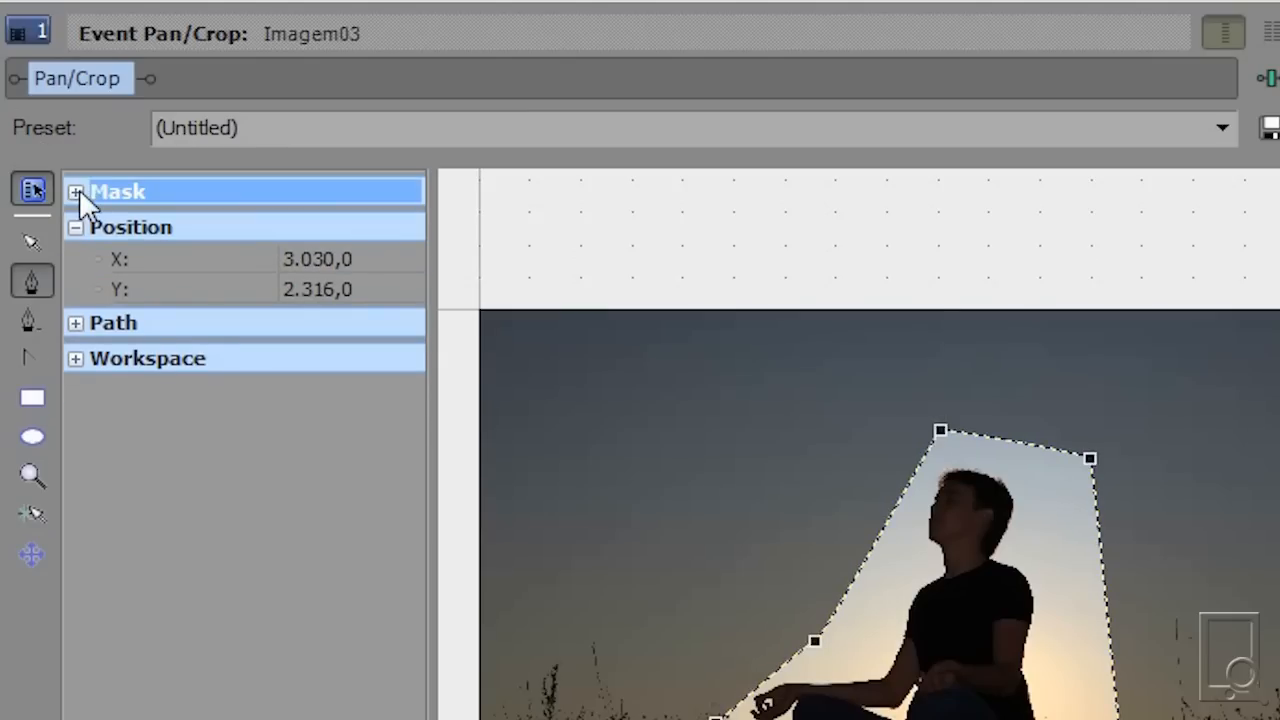
pyautogui.click(76, 228)
pyautogui.click(78, 230)
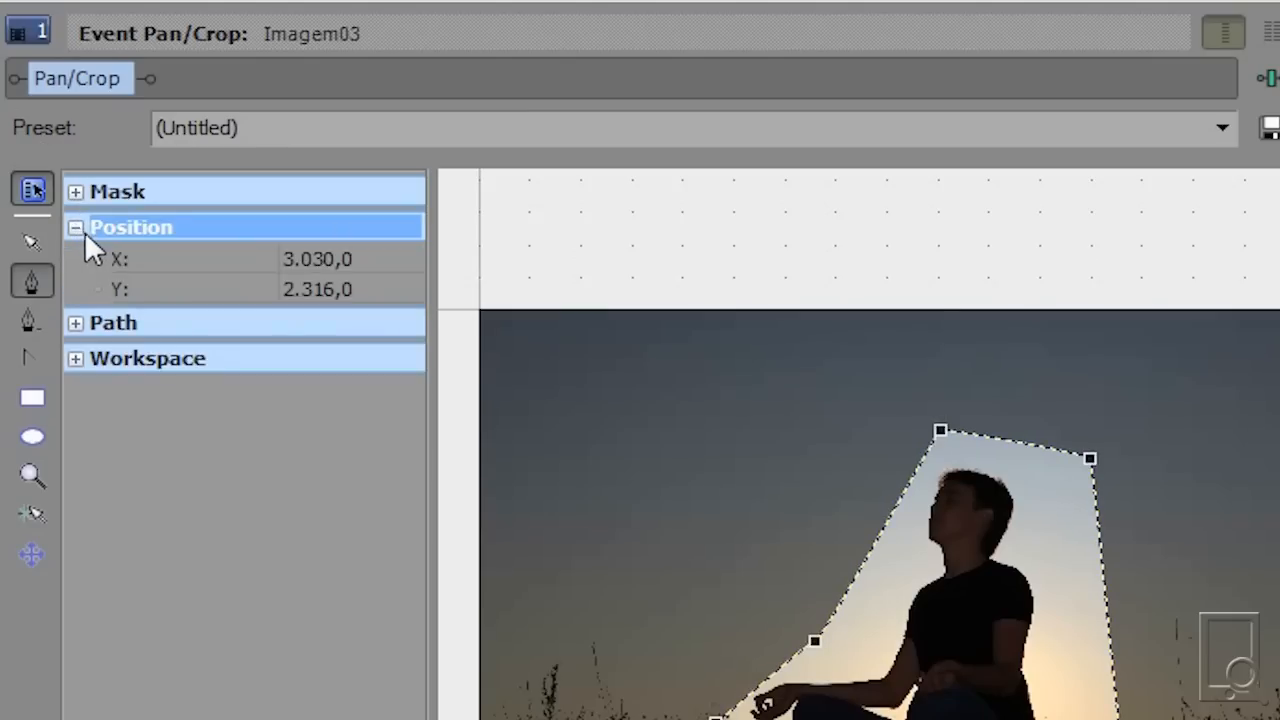
pyautogui.click(297, 262)
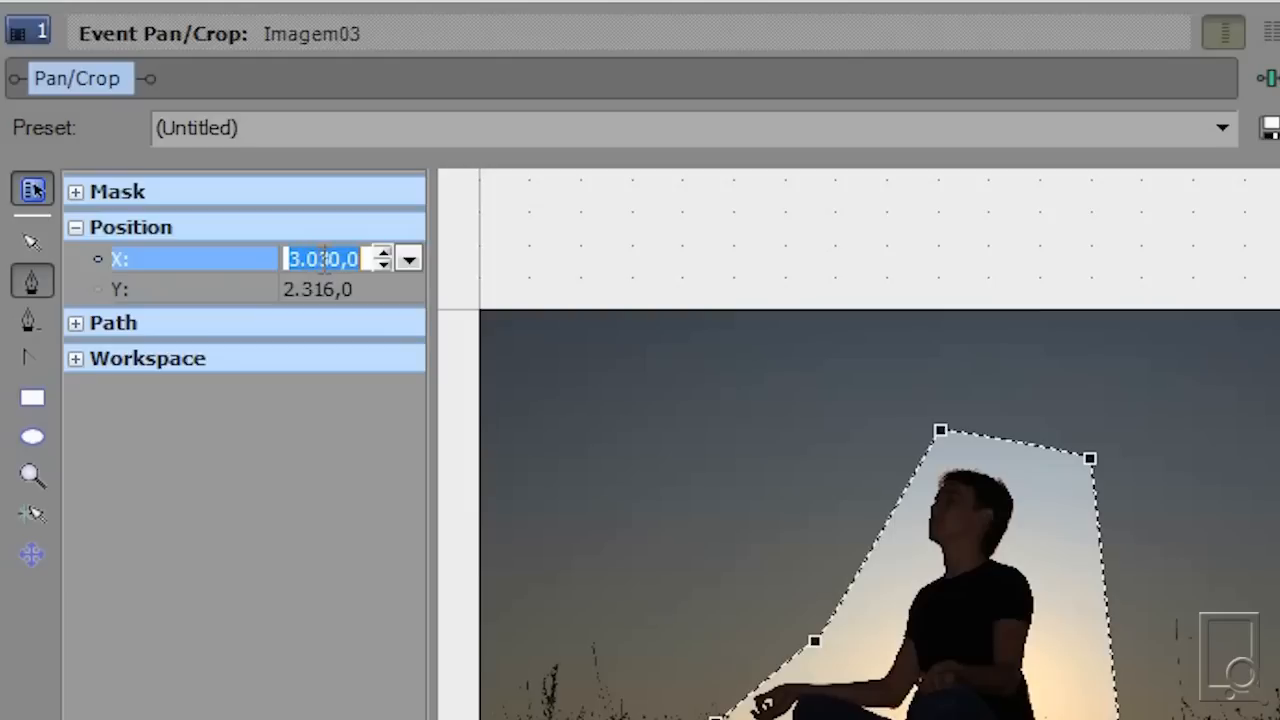
pyautogui.click(380, 255)
pyautogui.click(380, 255)
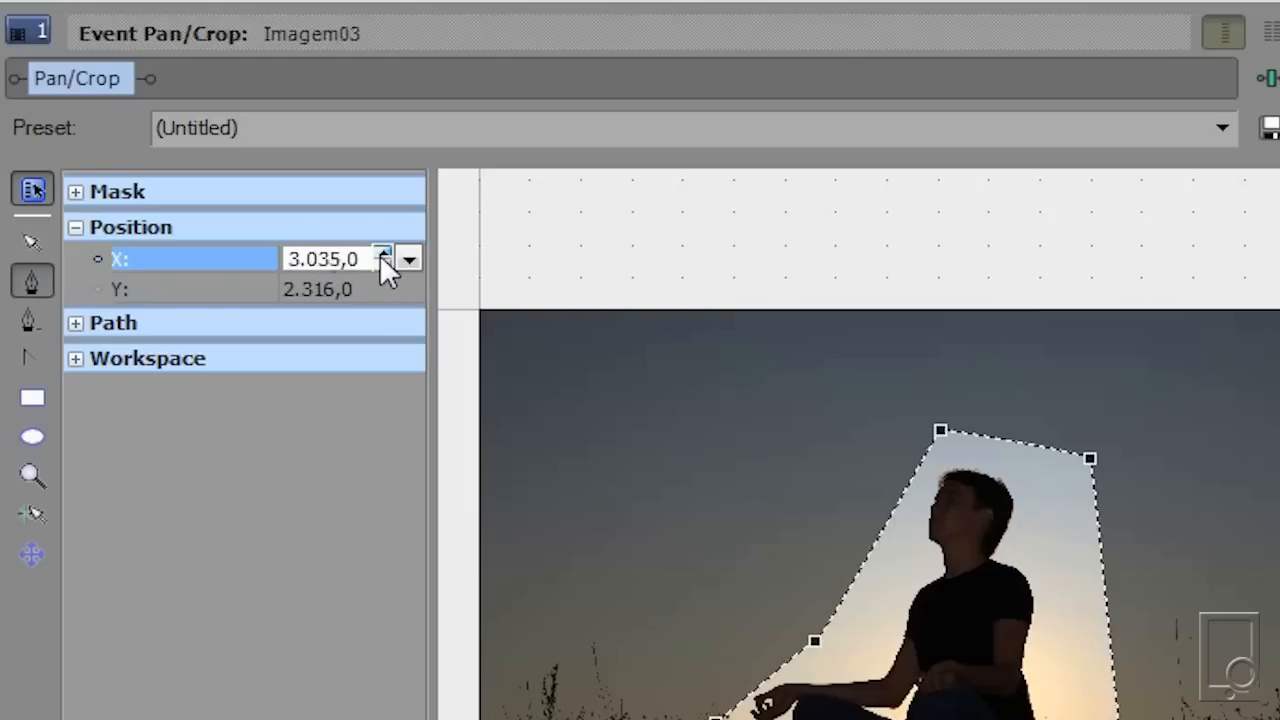
pyautogui.click(252, 454)
# Step: Expand the mask's path properties and view the anti-alias choices
pyautogui.click(75, 323)
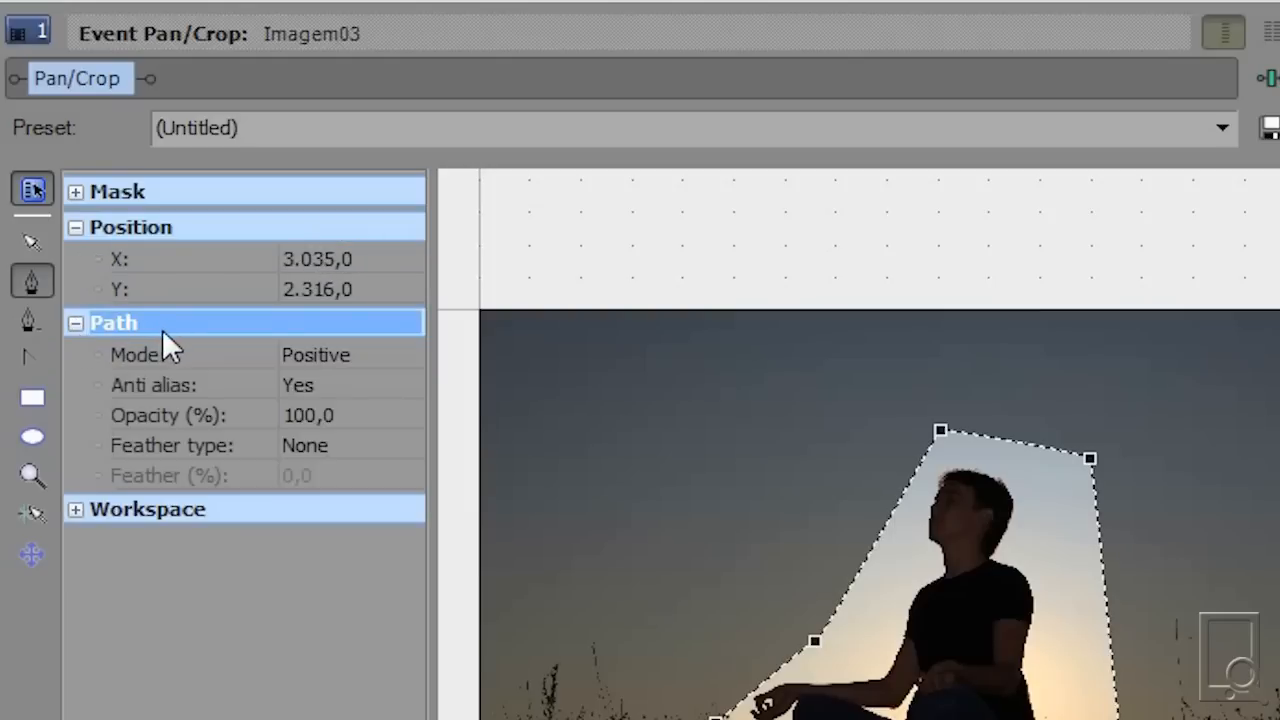
pyautogui.click(184, 359)
pyautogui.click(317, 388)
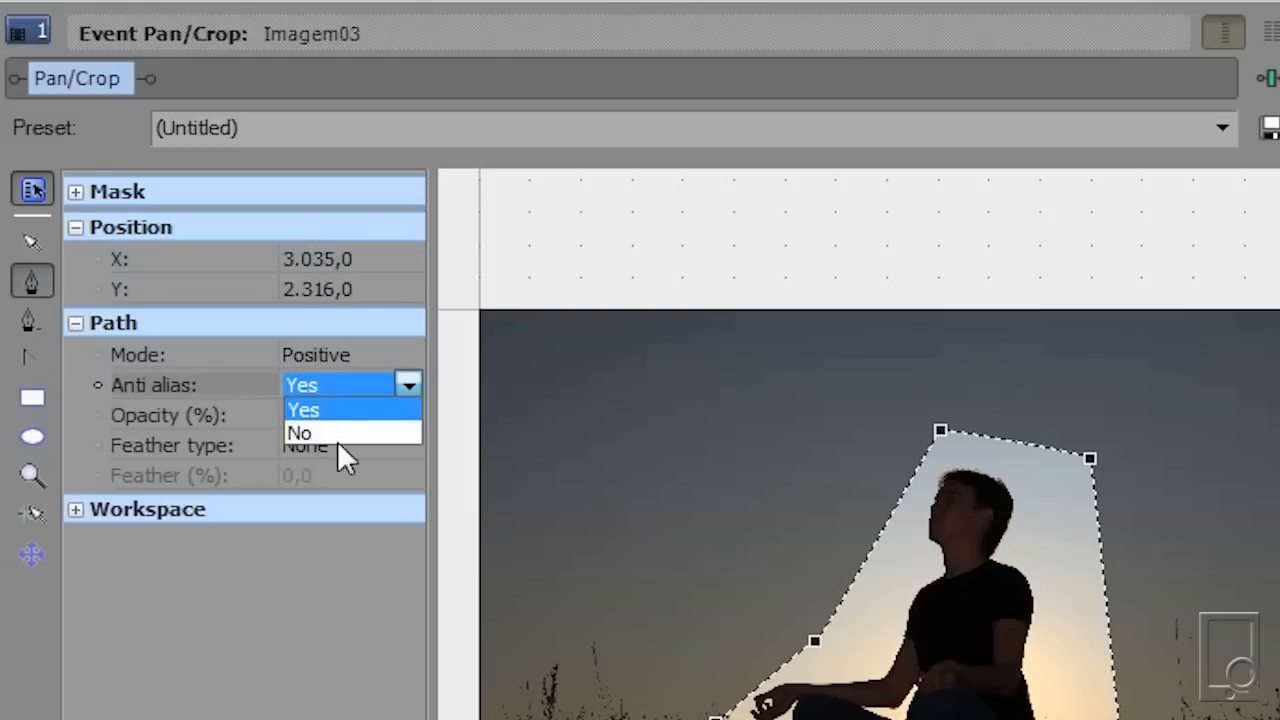
pyautogui.click(306, 558)
# Step: Set the mask path's opacity to 70% and its feather type to Both
pyautogui.click(313, 415)
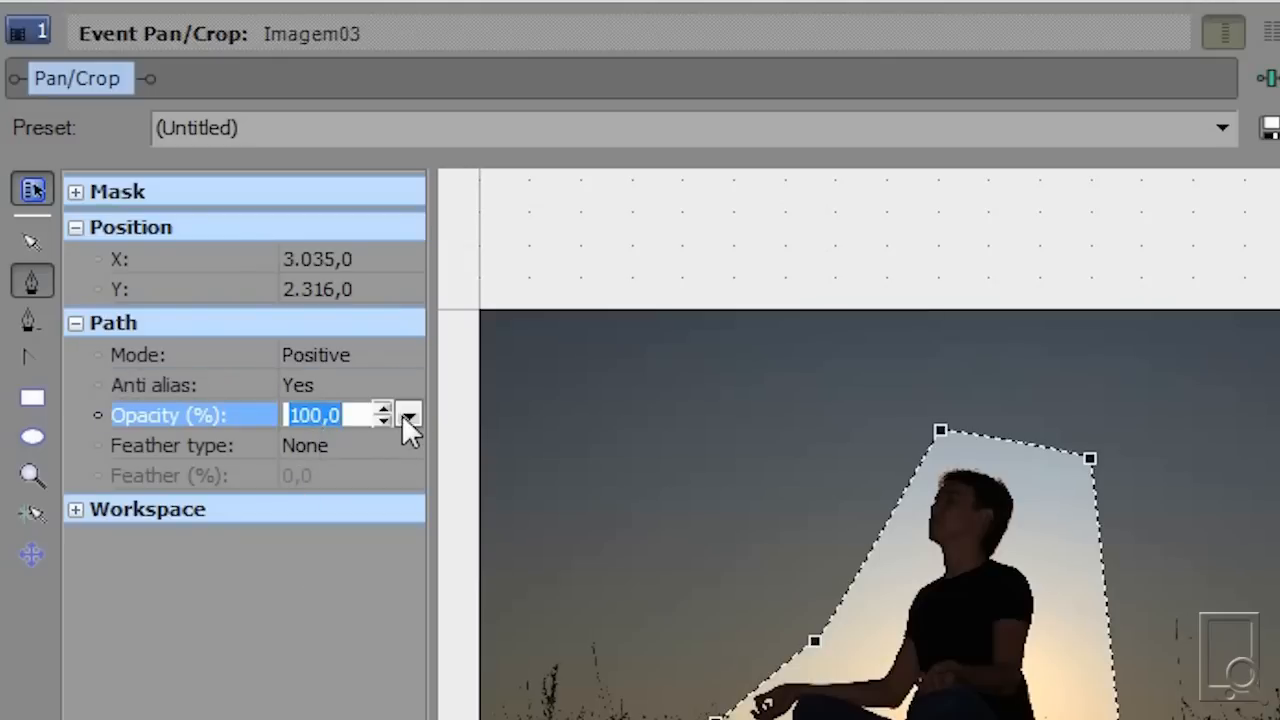
pyautogui.click(408, 414)
pyautogui.moveTo(365, 445); pyautogui.dragTo(306, 572)
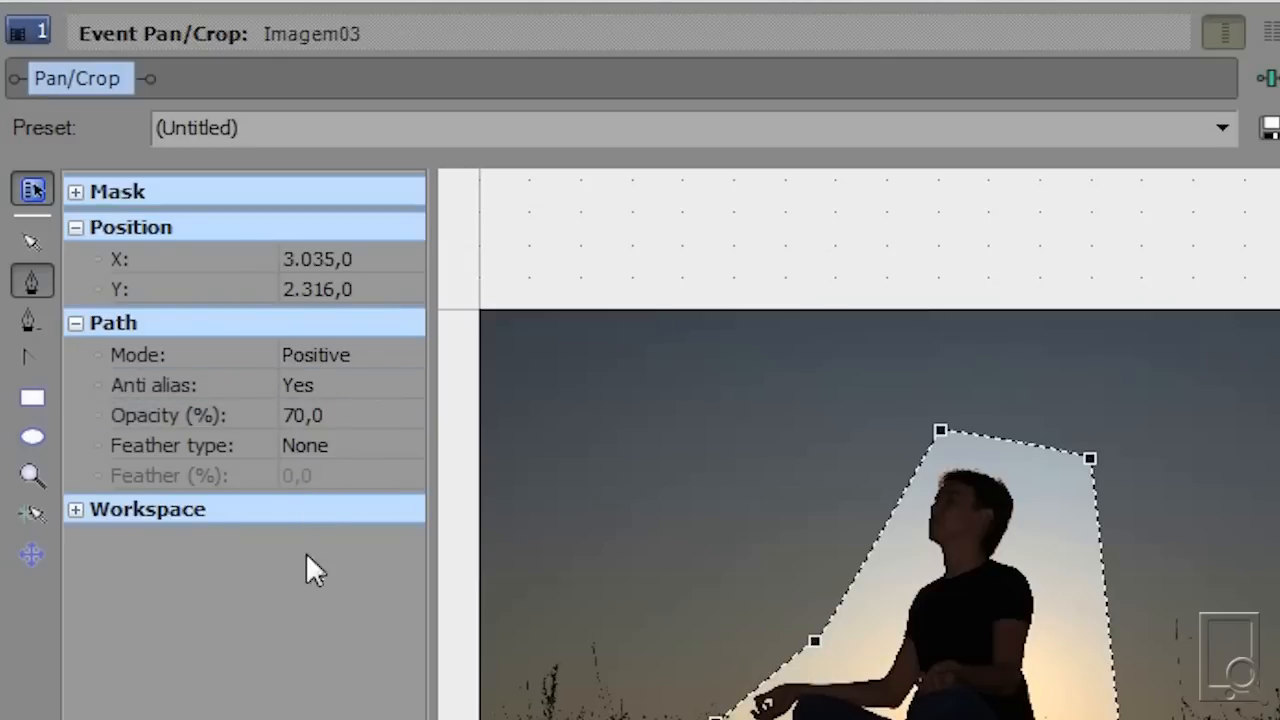
pyautogui.click(341, 448)
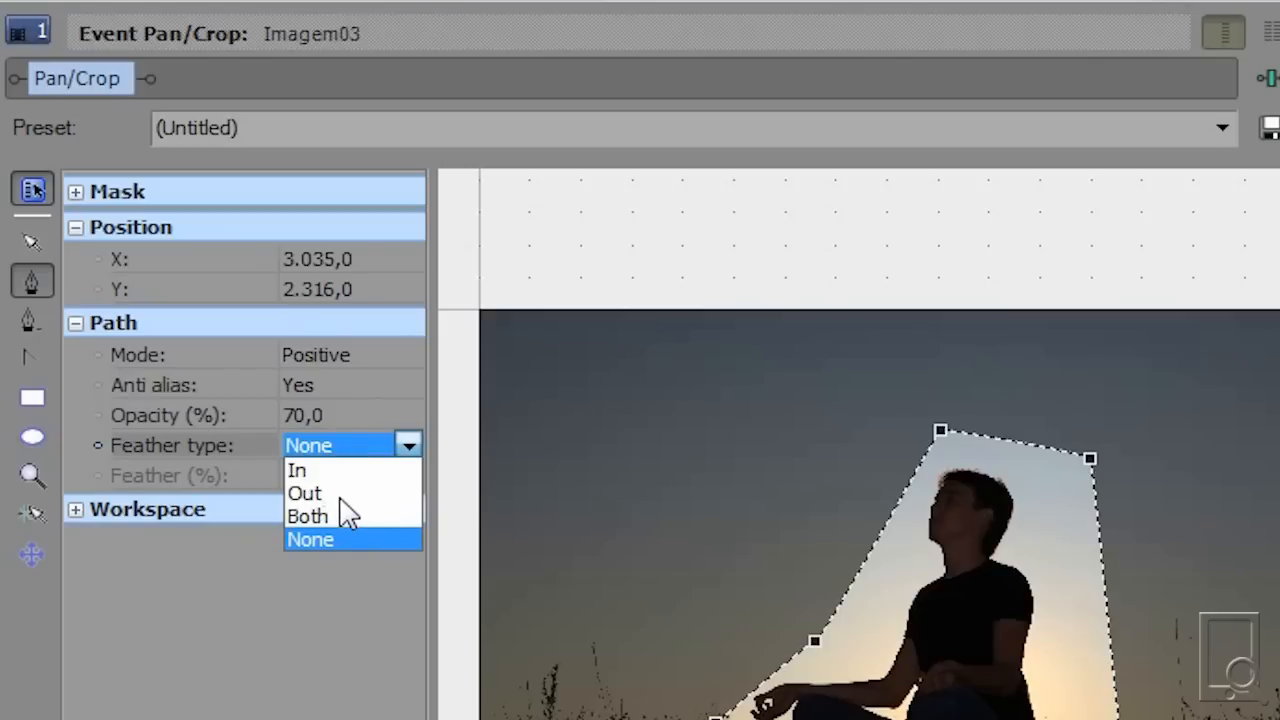
pyautogui.click(300, 514)
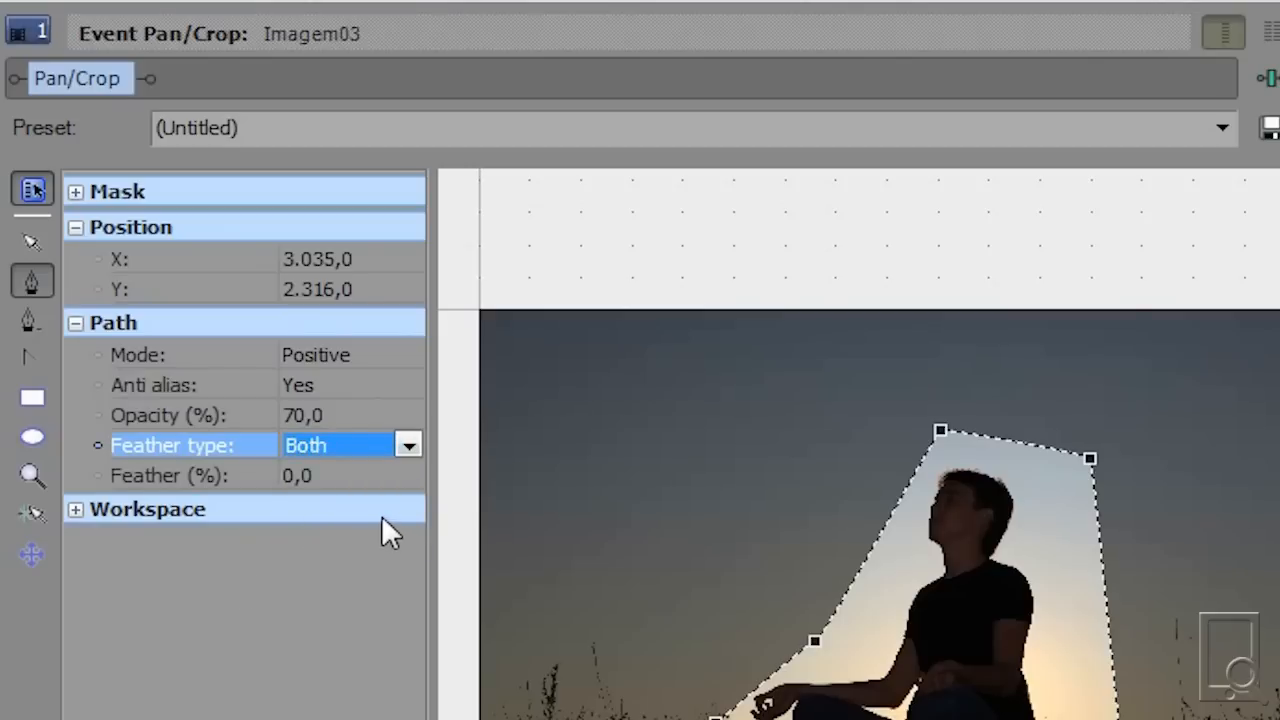
# Step: Set the mask path's opacity to 100%
pyautogui.click(299, 411)
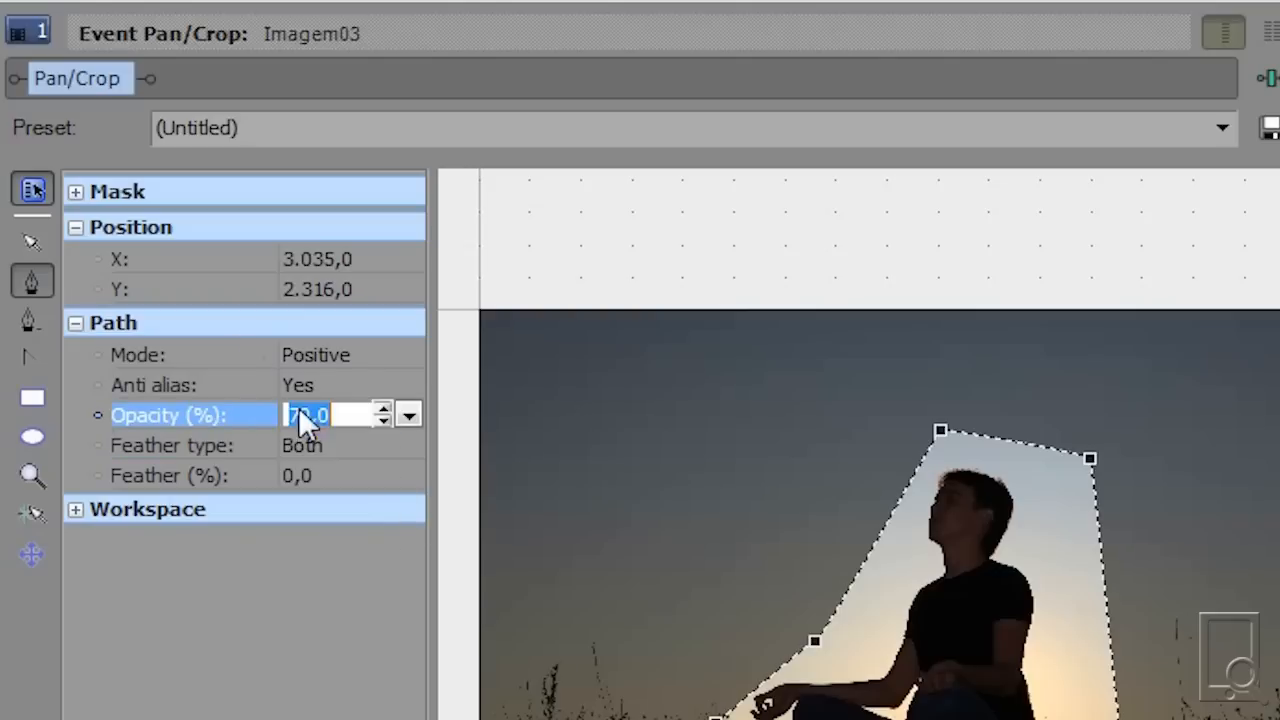
pyautogui.click(408, 412)
pyautogui.moveTo(381, 442); pyautogui.dragTo(415, 444)
pyautogui.click(339, 549)
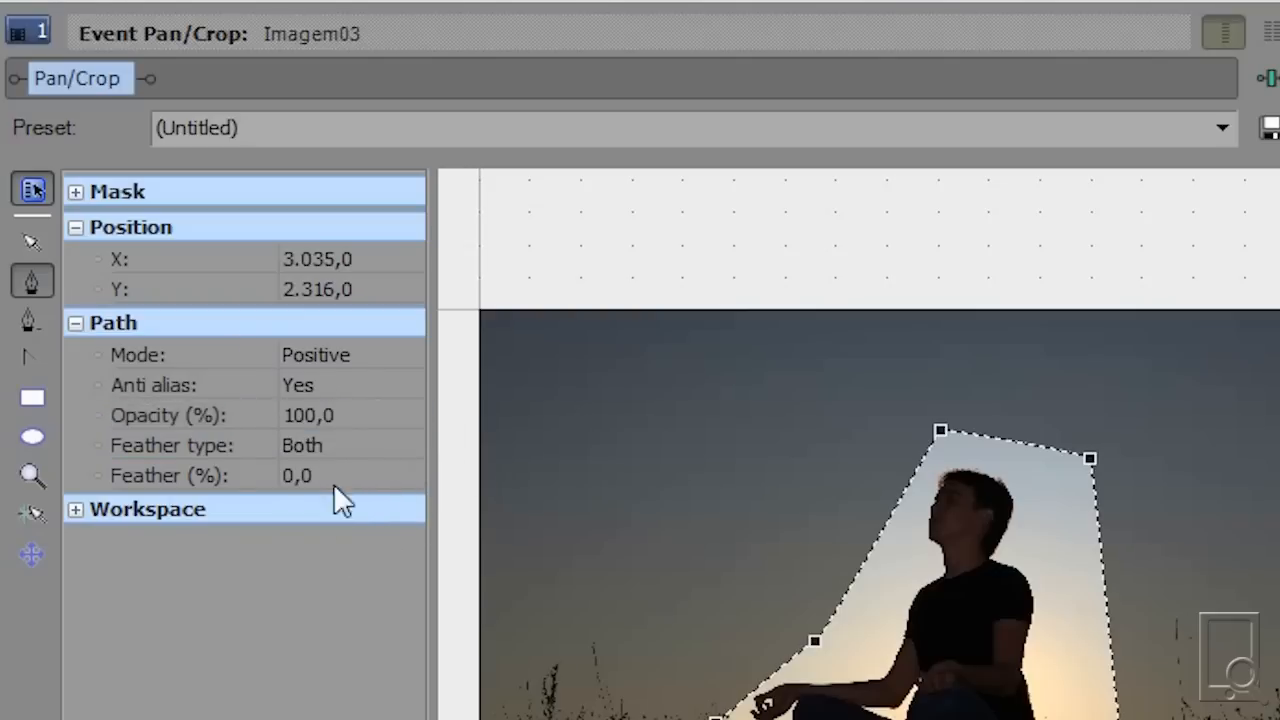
# Step: Try the Both, None and Out feather types on the mask path, and set the feather type to In
pyautogui.click(343, 447)
pyautogui.click(330, 517)
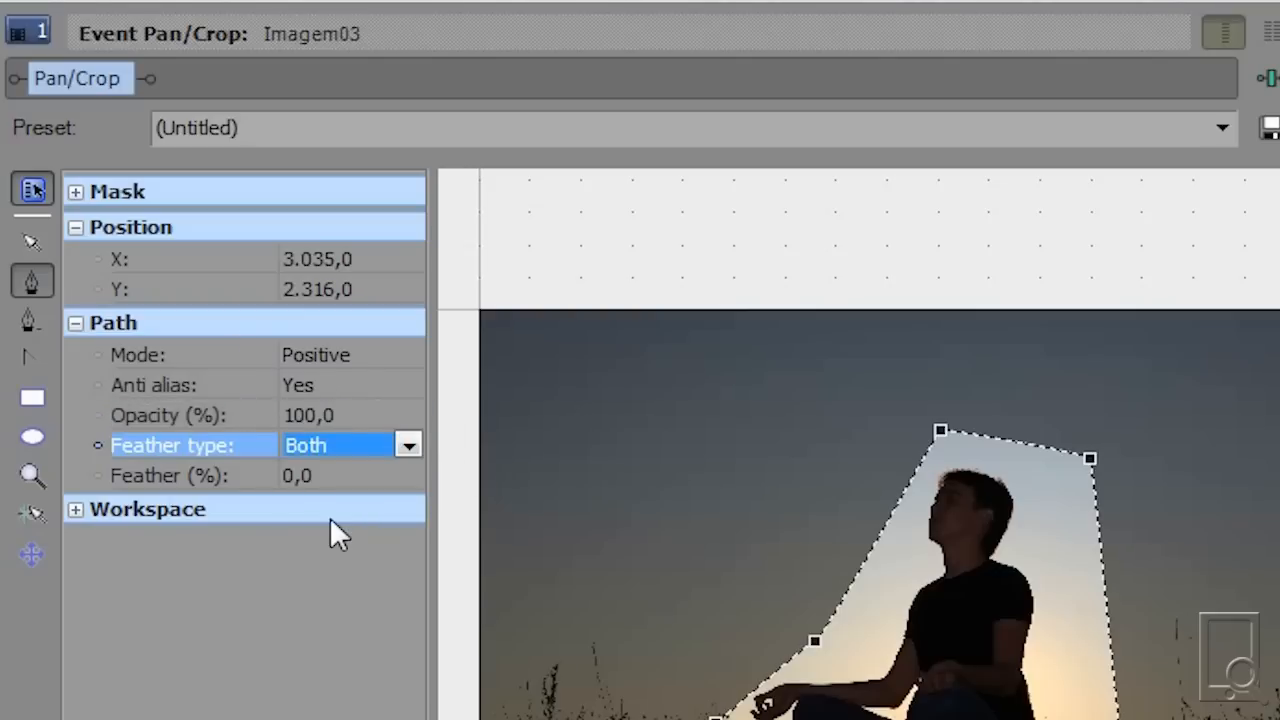
pyautogui.click(352, 426)
pyautogui.click(345, 445)
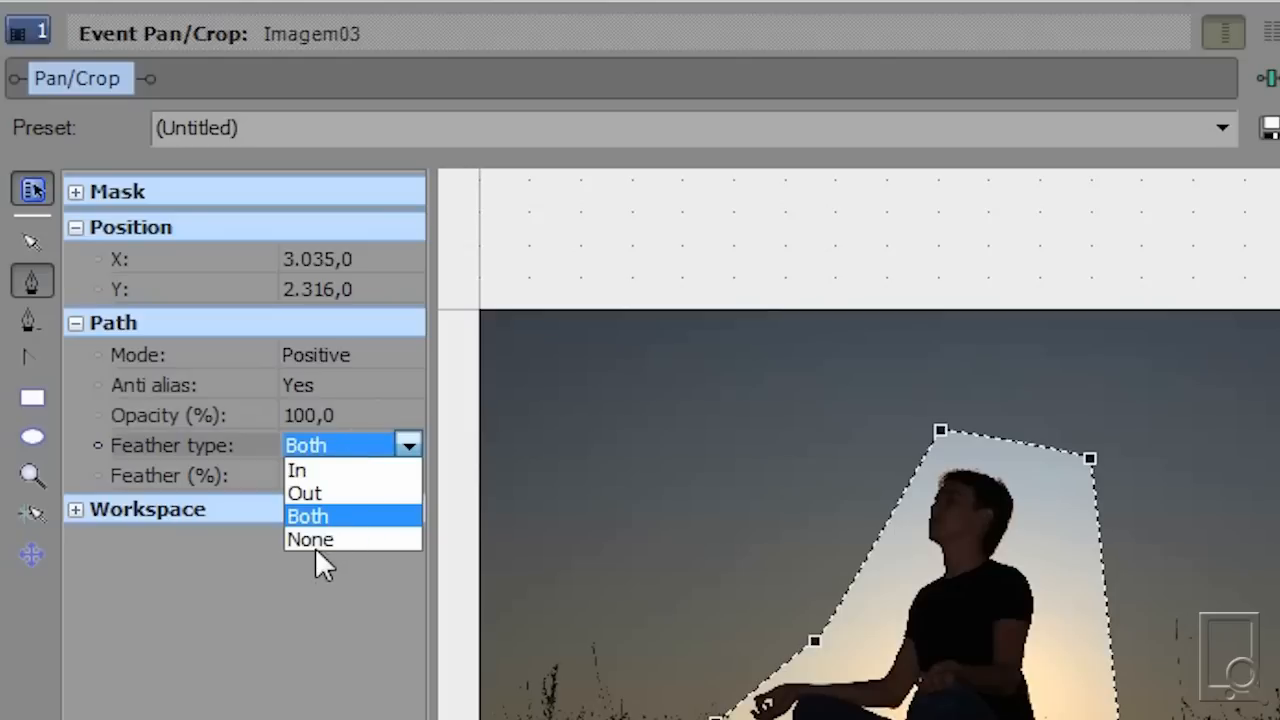
pyautogui.click(313, 540)
pyautogui.click(311, 447)
pyautogui.click(300, 491)
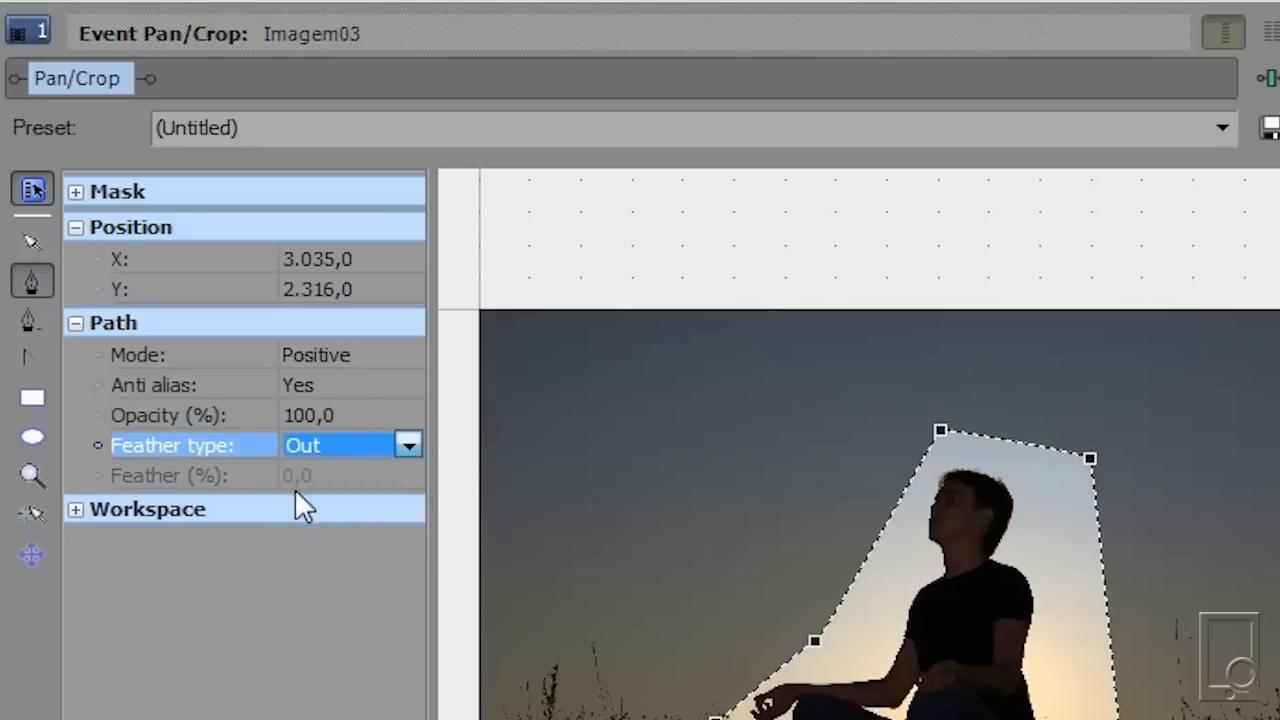
pyautogui.click(330, 444)
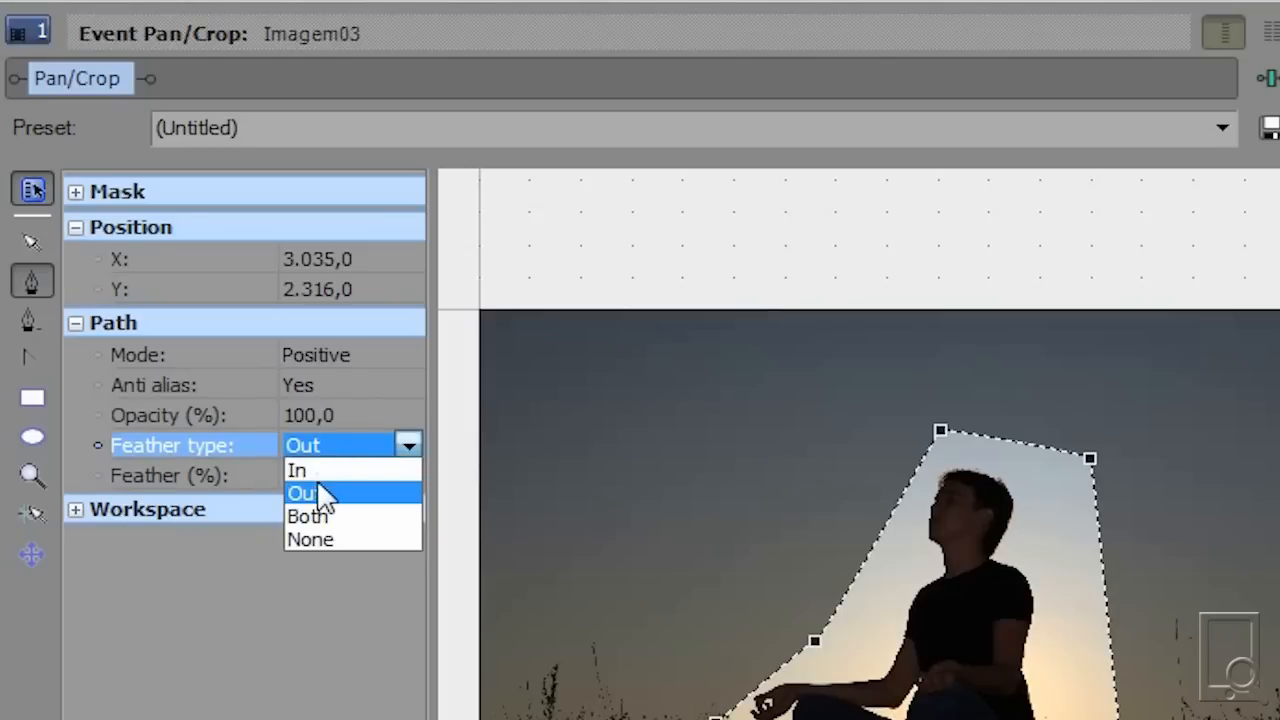
pyautogui.click(293, 470)
pyautogui.click(307, 452)
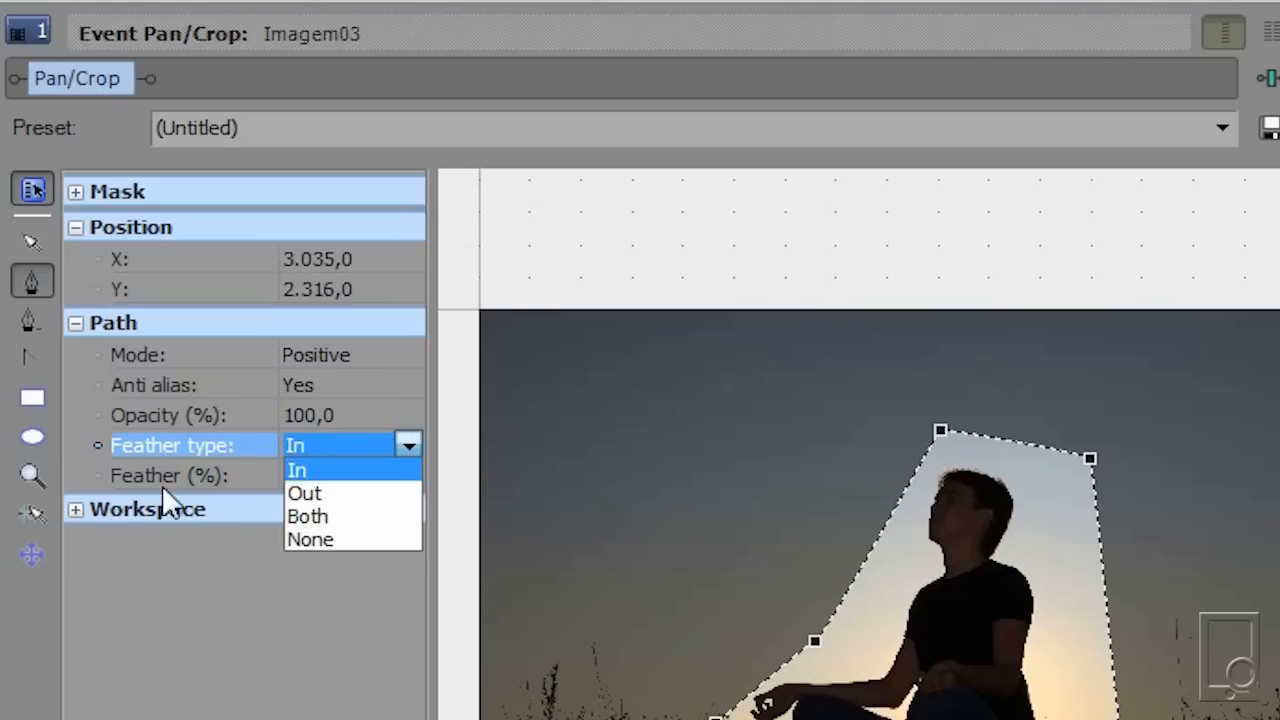
# Step: Review the mask path's opacity, anti-alias and mode options, and the workspace's zoom, offset and grid spacing settings
pyautogui.click(315, 410)
pyautogui.click(331, 385)
pyautogui.click(340, 358)
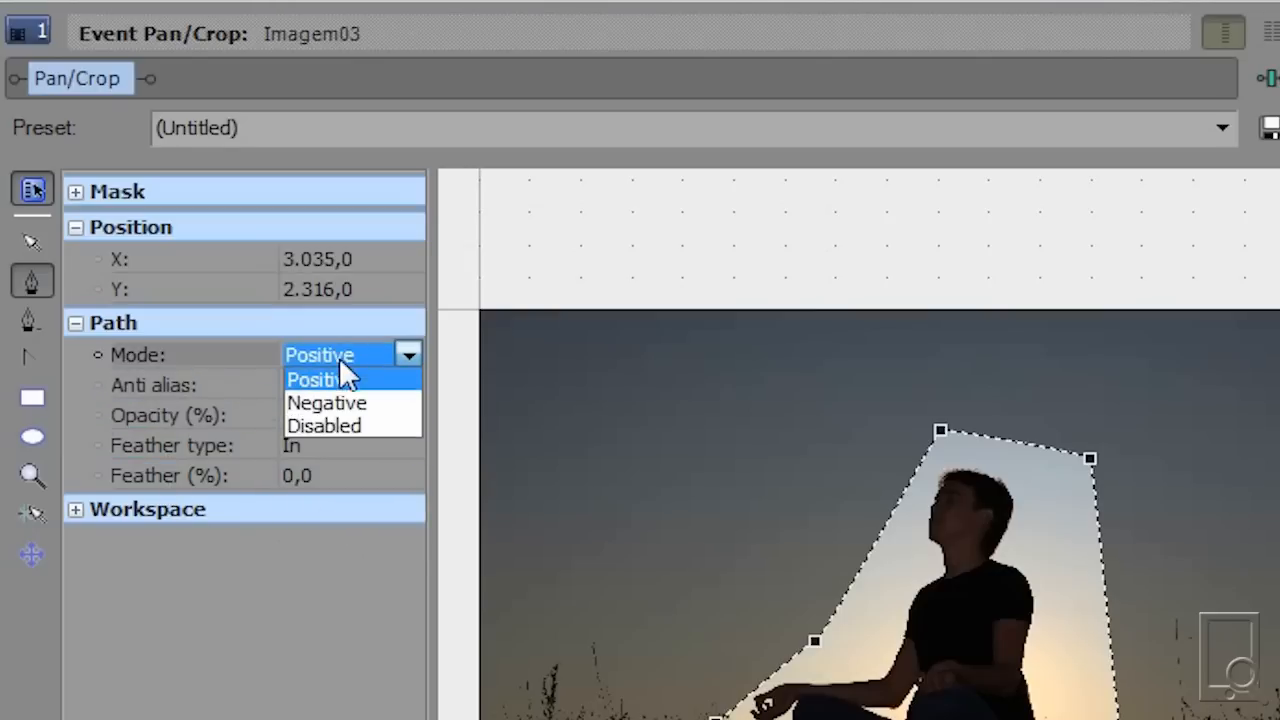
pyautogui.click(285, 508)
pyautogui.click(184, 393)
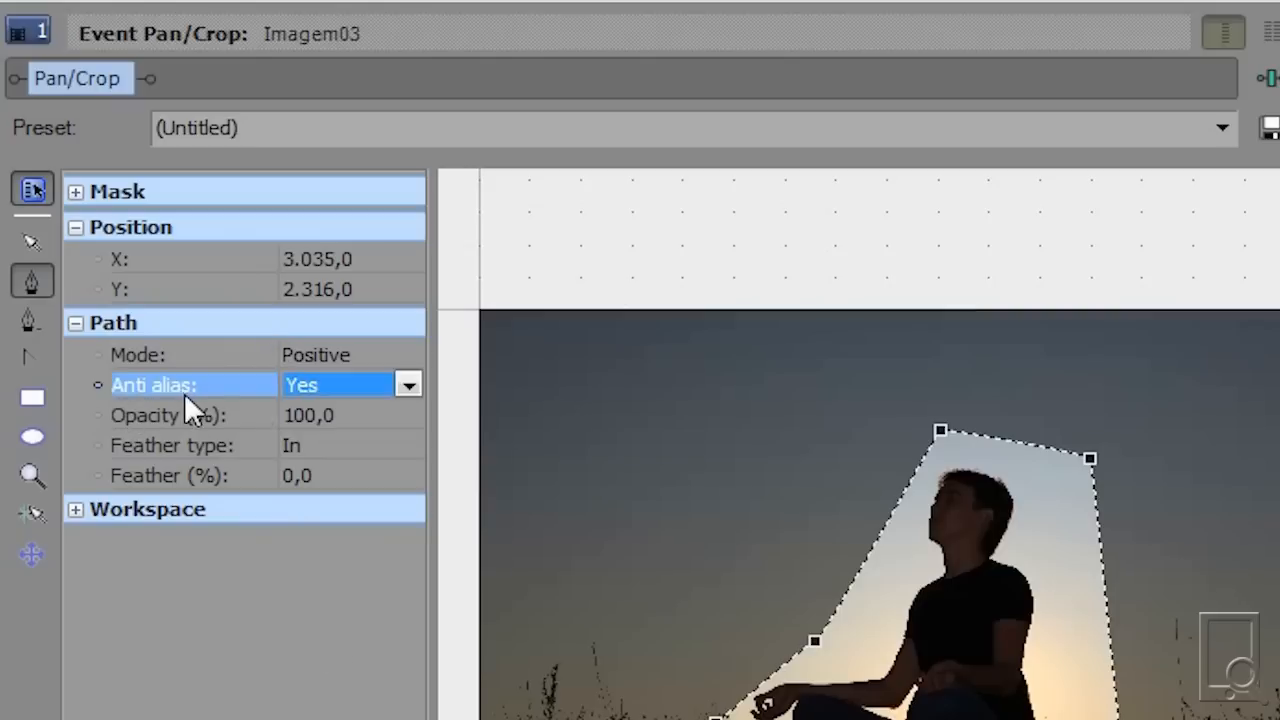
pyautogui.click(86, 506)
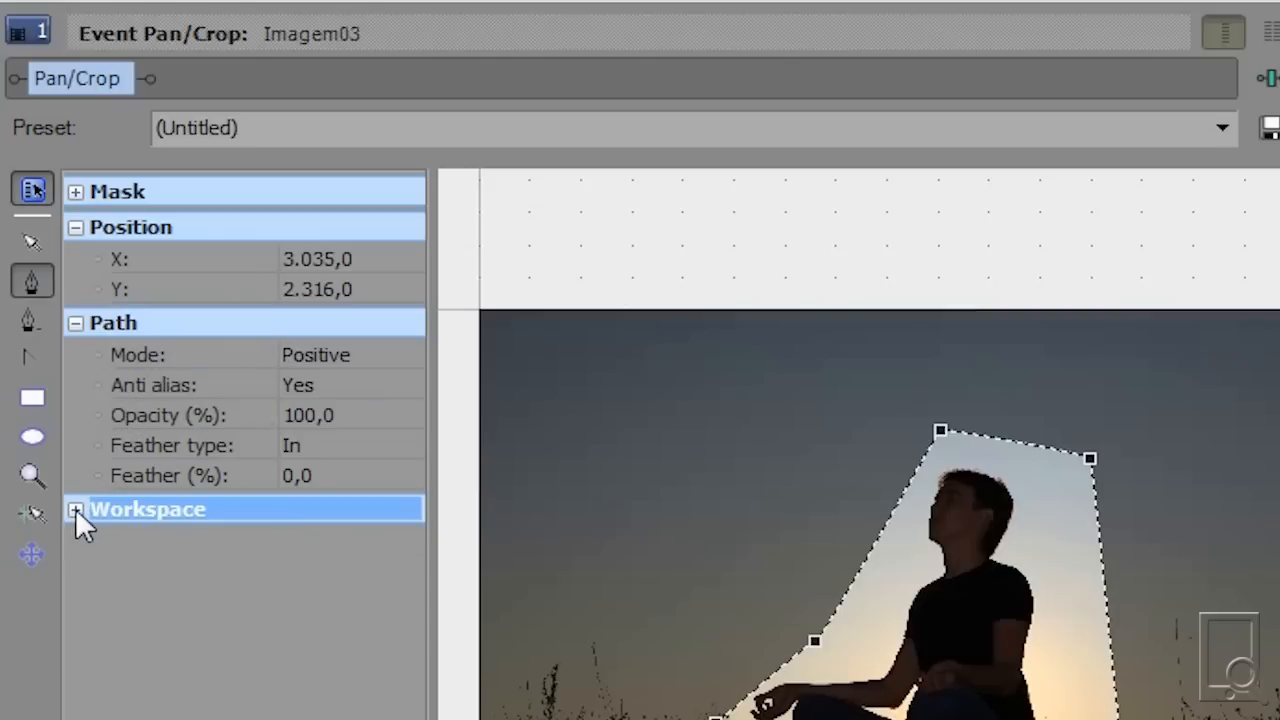
pyautogui.click(75, 509)
pyautogui.click(218, 565)
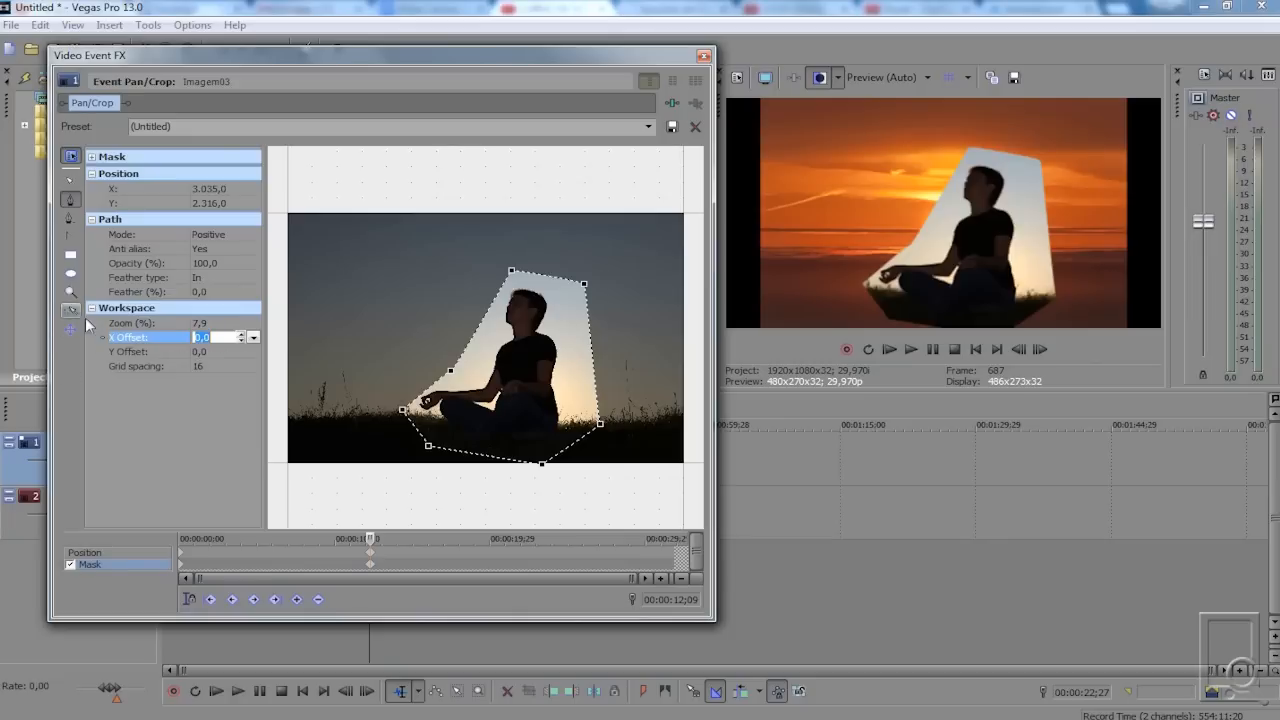
pyautogui.click(151, 606)
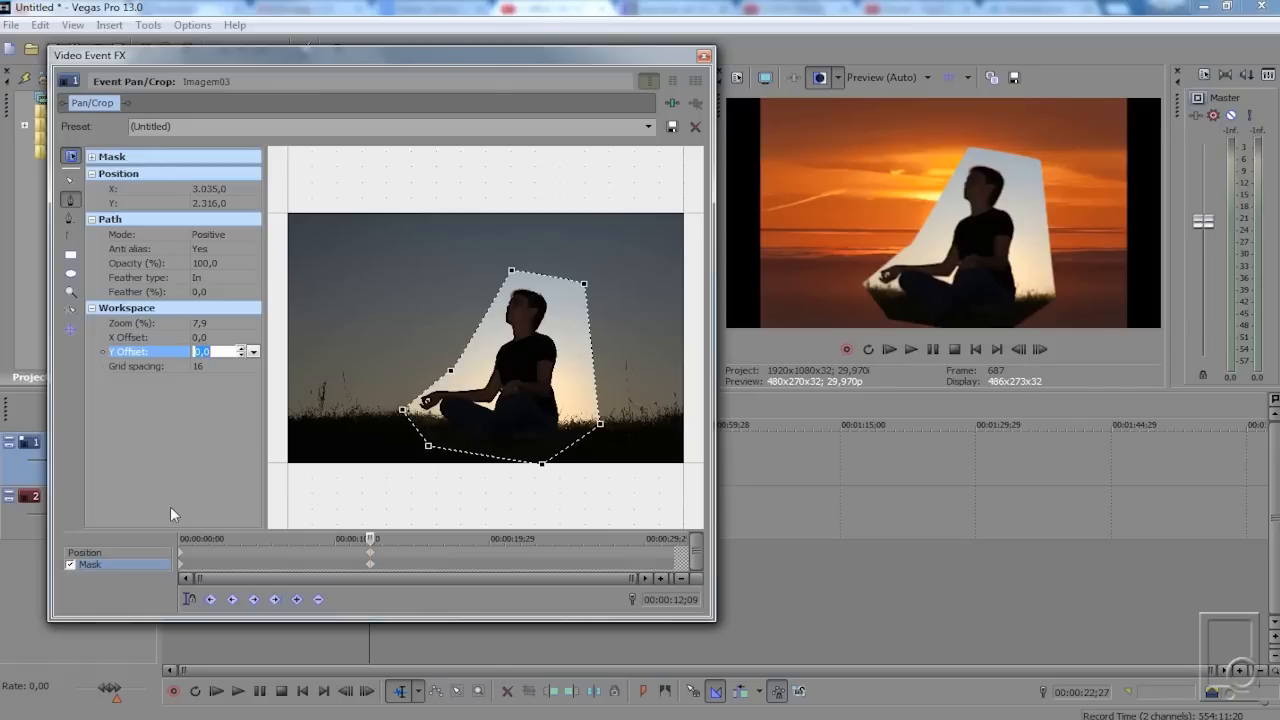
# Step: Add a mask keyframe at 00:00:05;14 and draw a second mask path across the sky and the man's upper body
pyautogui.moveTo(371, 541); pyautogui.dragTo(211, 545)
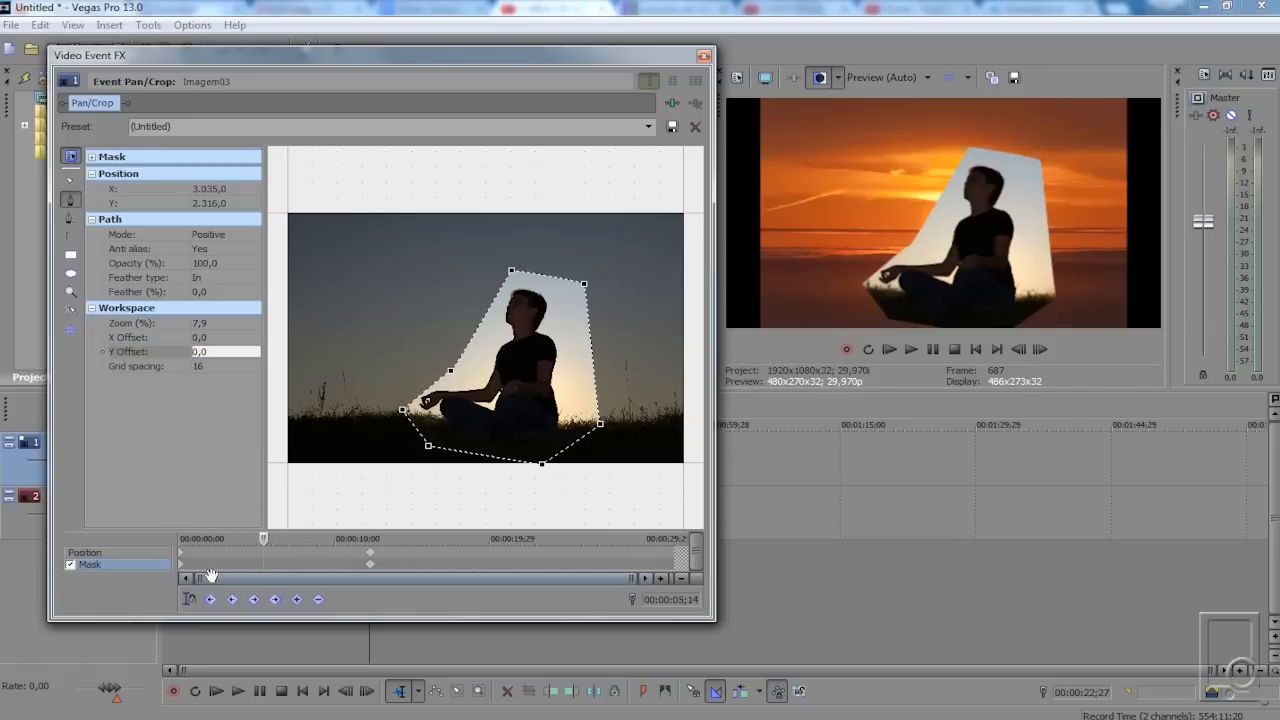
pyautogui.click(296, 599)
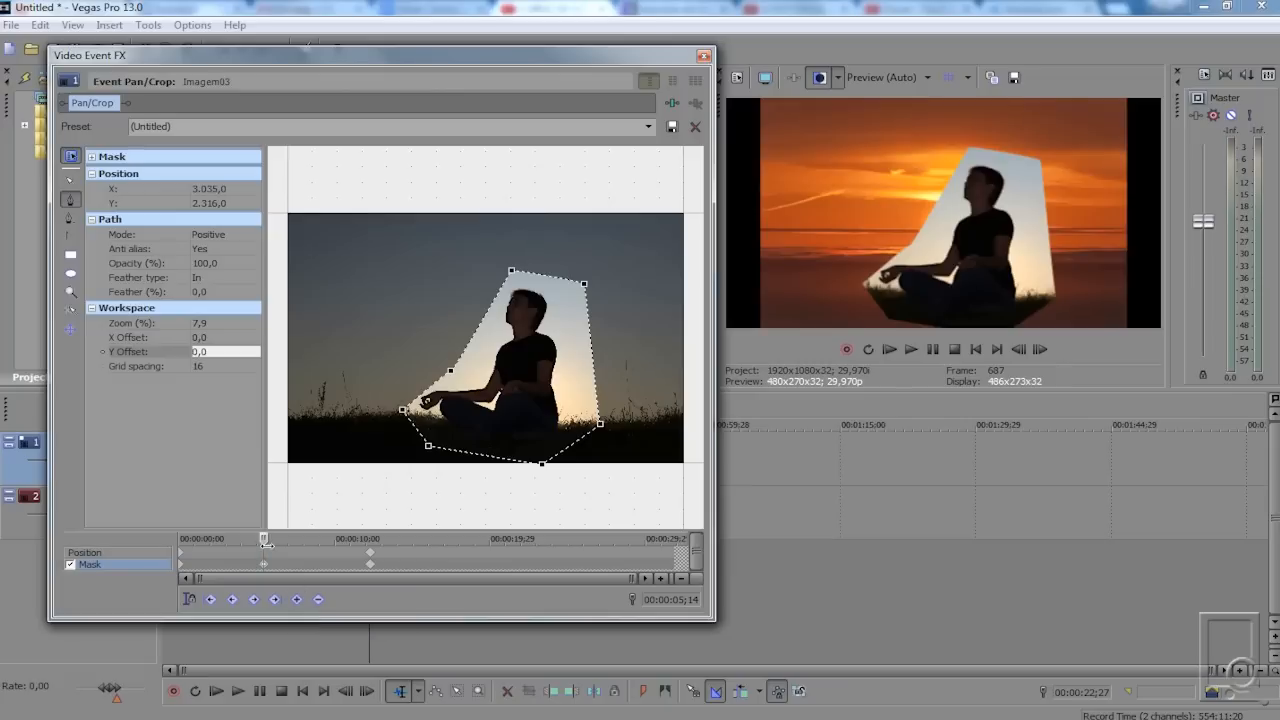
pyautogui.click(414, 331)
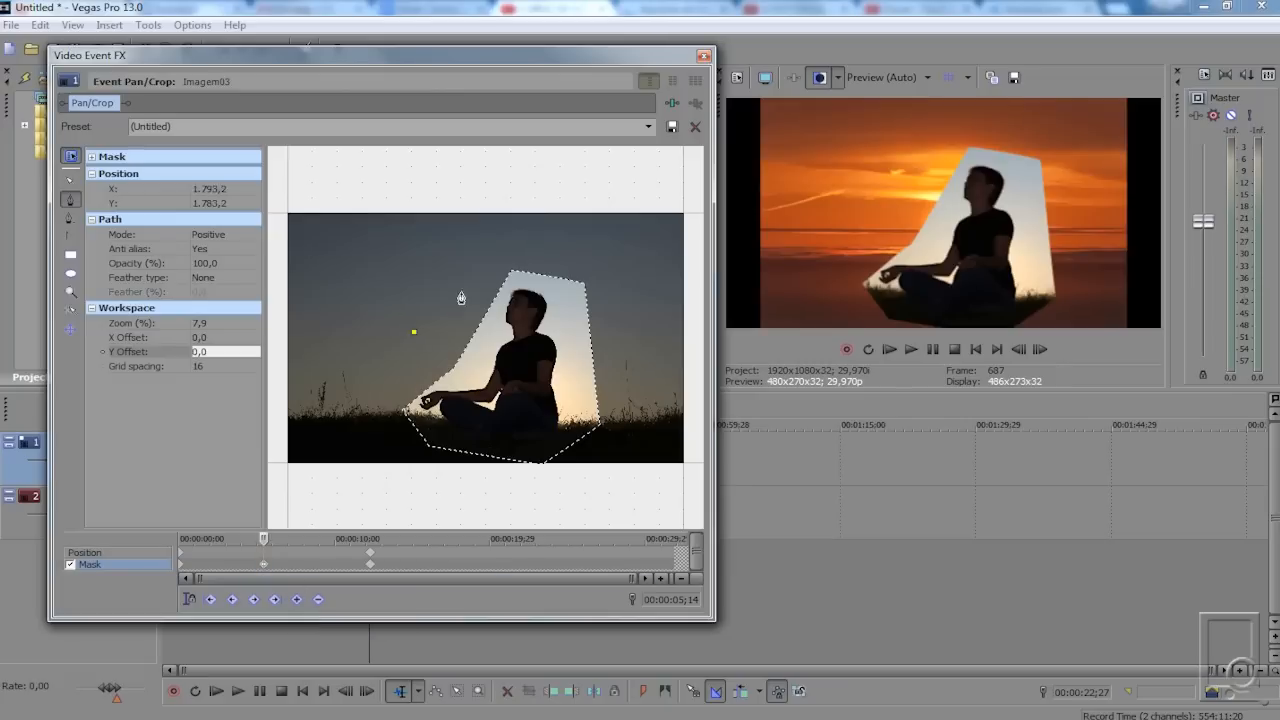
pyautogui.click(529, 331)
pyautogui.click(453, 261)
pyautogui.click(528, 331)
pyautogui.click(388, 247)
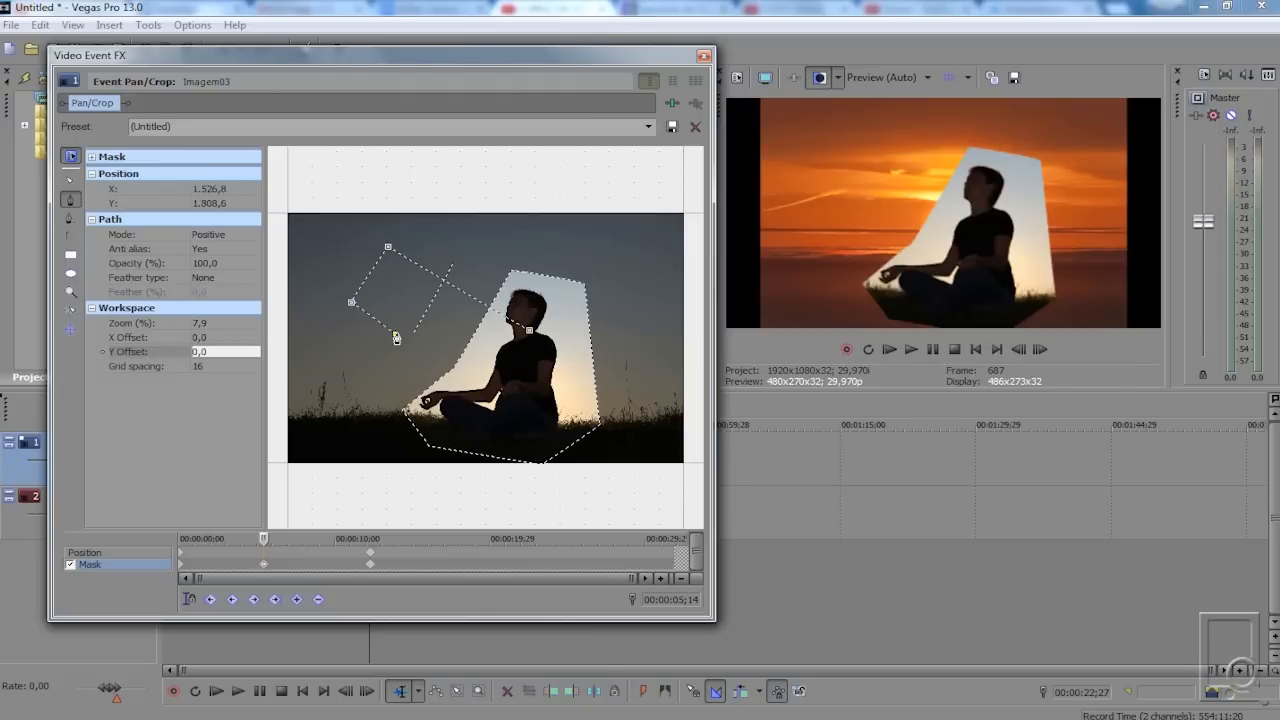